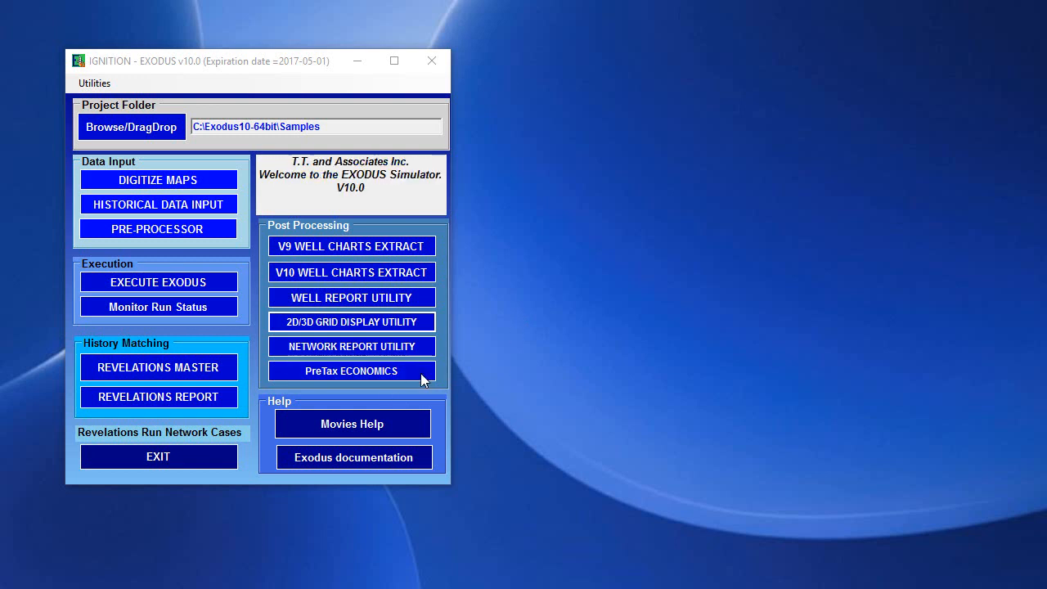
# Step: Launch the 2D/3D Grid Display Utility and open the recent waterfloodv42.blk without retrieving a saved window configuration
pyautogui.click(358, 323)
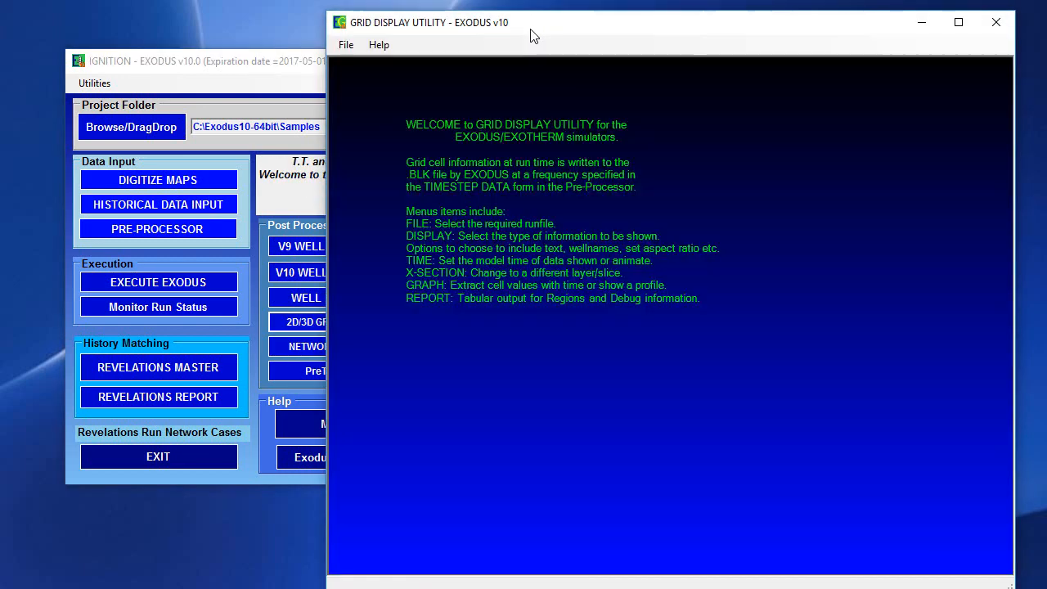
pyautogui.moveTo(535, 30); pyautogui.dragTo(415, 34)
pyautogui.click(226, 50)
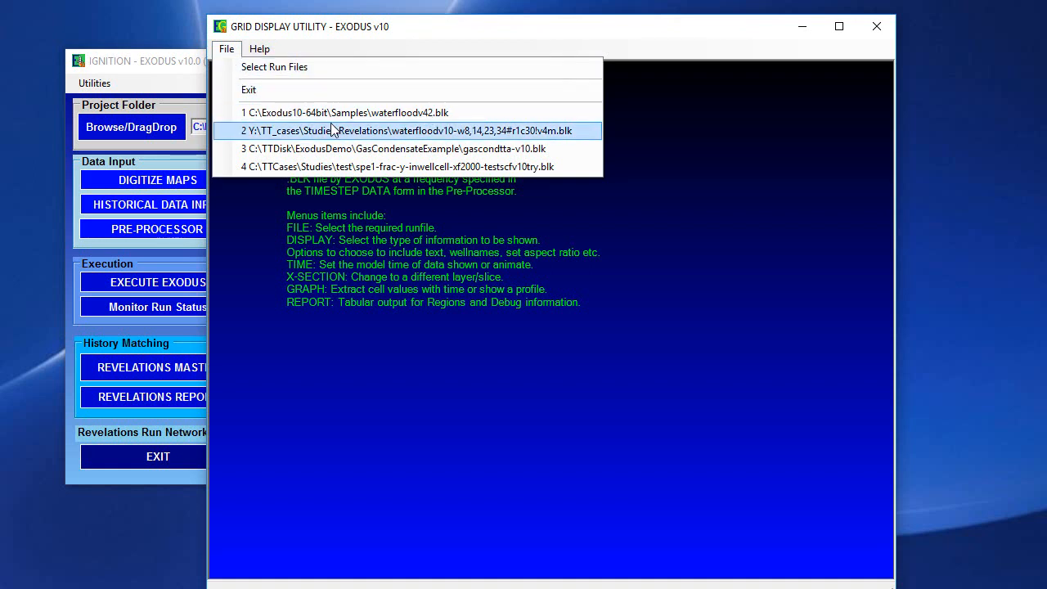
pyautogui.click(416, 116)
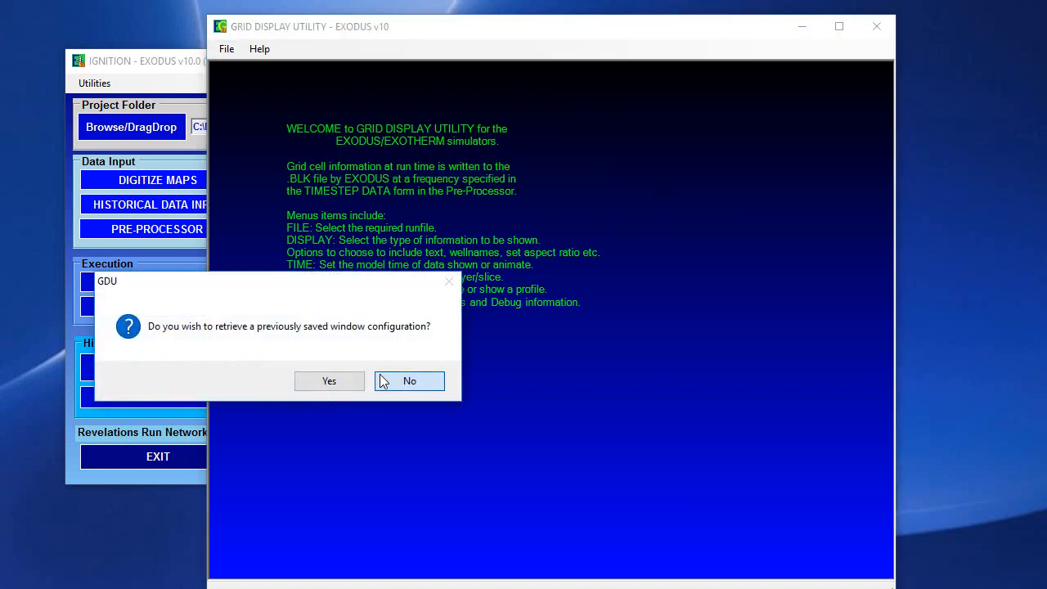
pyautogui.click(405, 381)
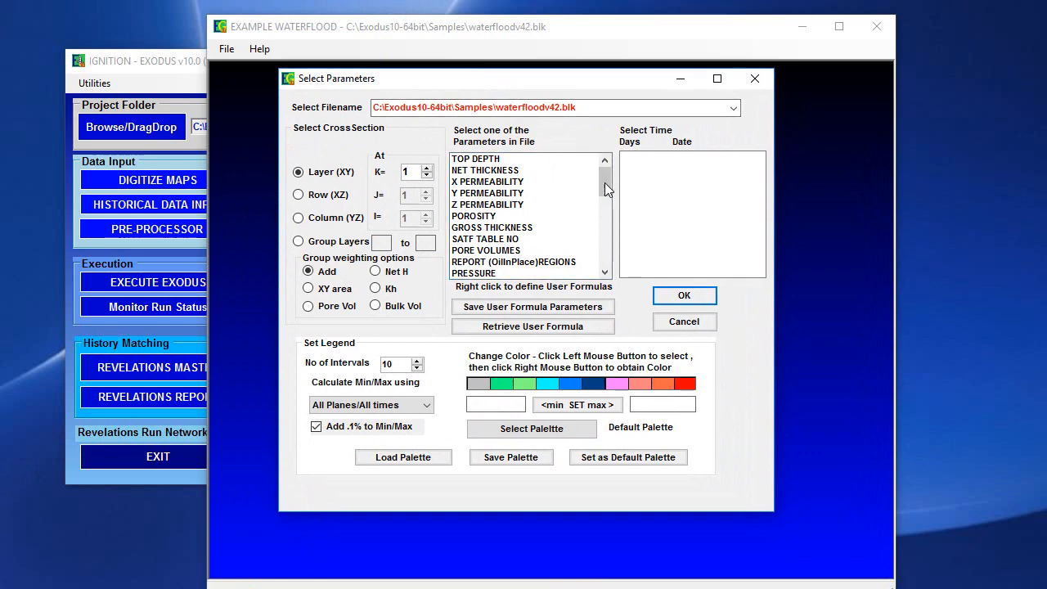
# Step: Display the layer 1 water saturation map at 5295 days (1-JUL-1996) and query the values of two grid cells
pyautogui.moveTo(605, 183); pyautogui.dragTo(616, 210)
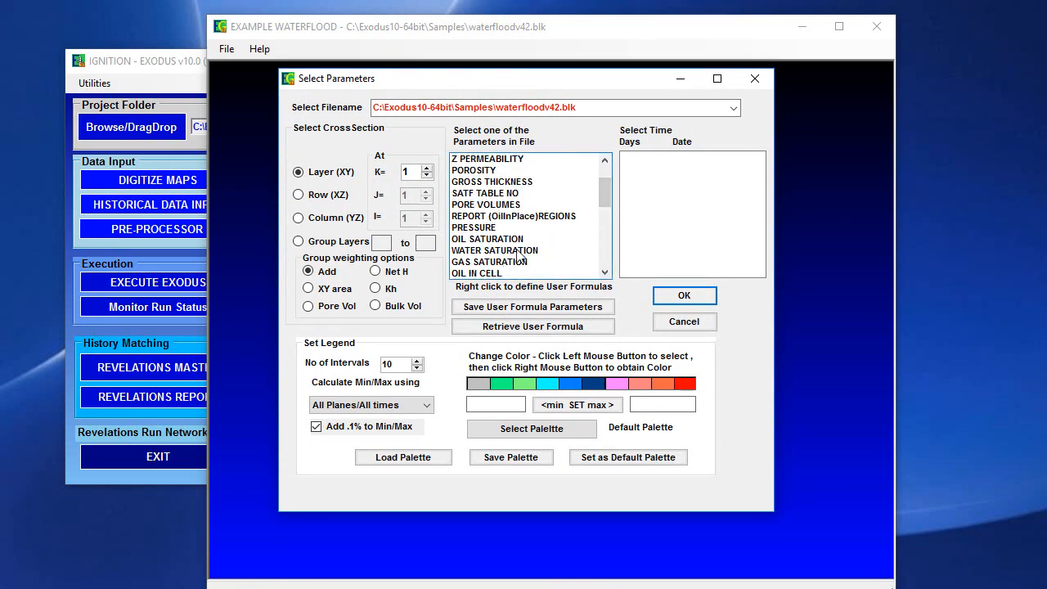
pyautogui.click(516, 251)
pyautogui.moveTo(763, 171); pyautogui.dragTo(760, 249)
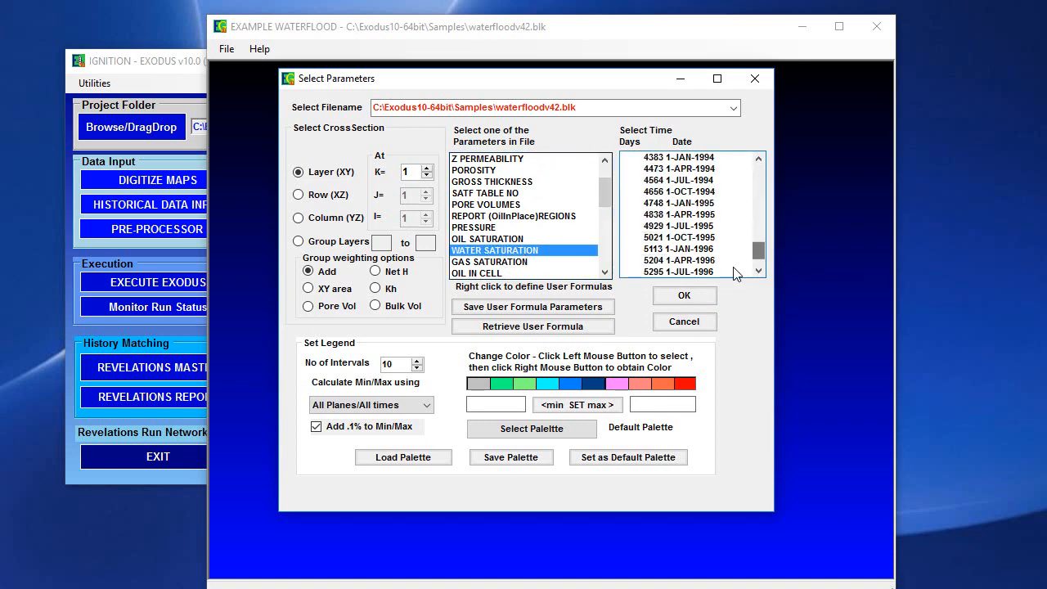
pyautogui.click(720, 272)
pyautogui.click(683, 296)
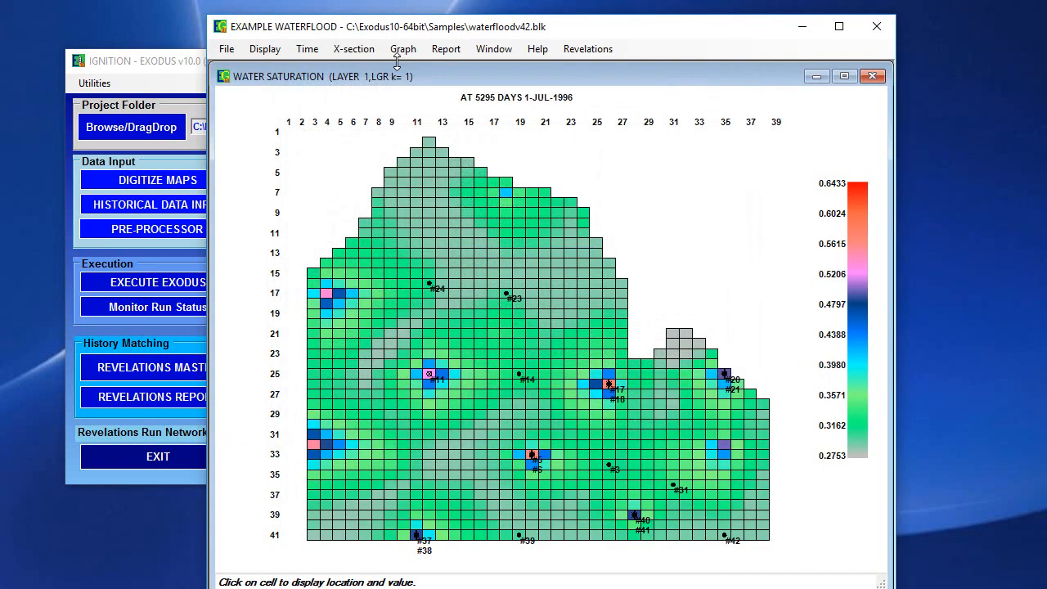
pyautogui.click(481, 358)
pyautogui.click(407, 276)
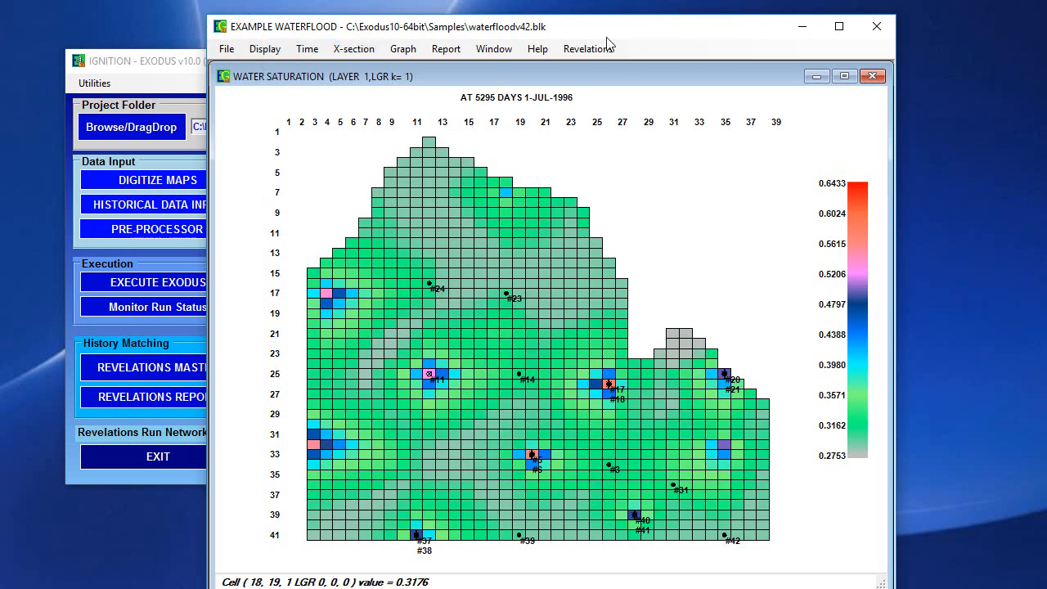
pyautogui.click(264, 50)
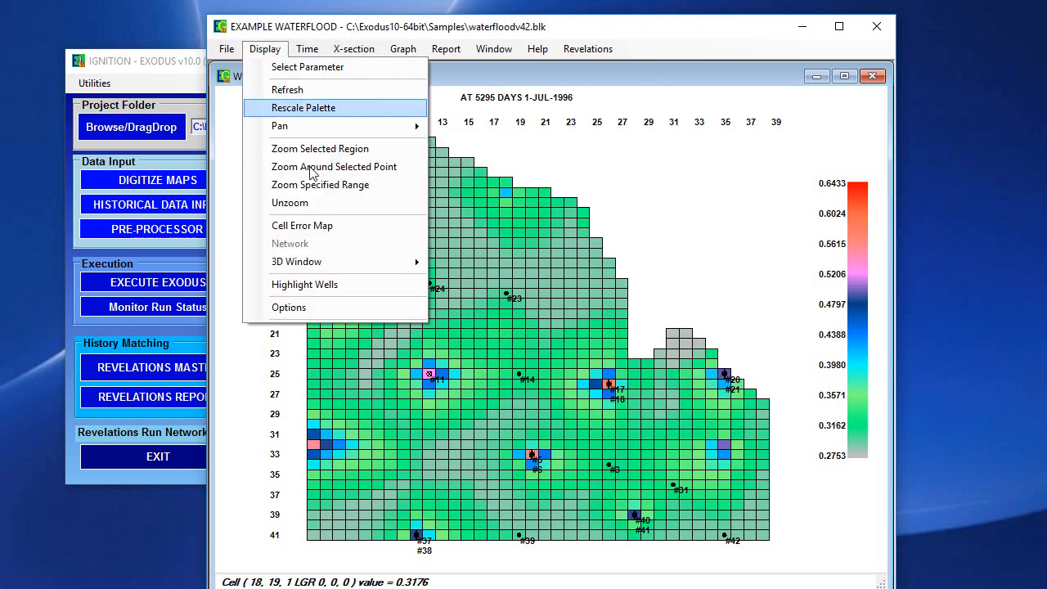
pyautogui.moveTo(325, 266)
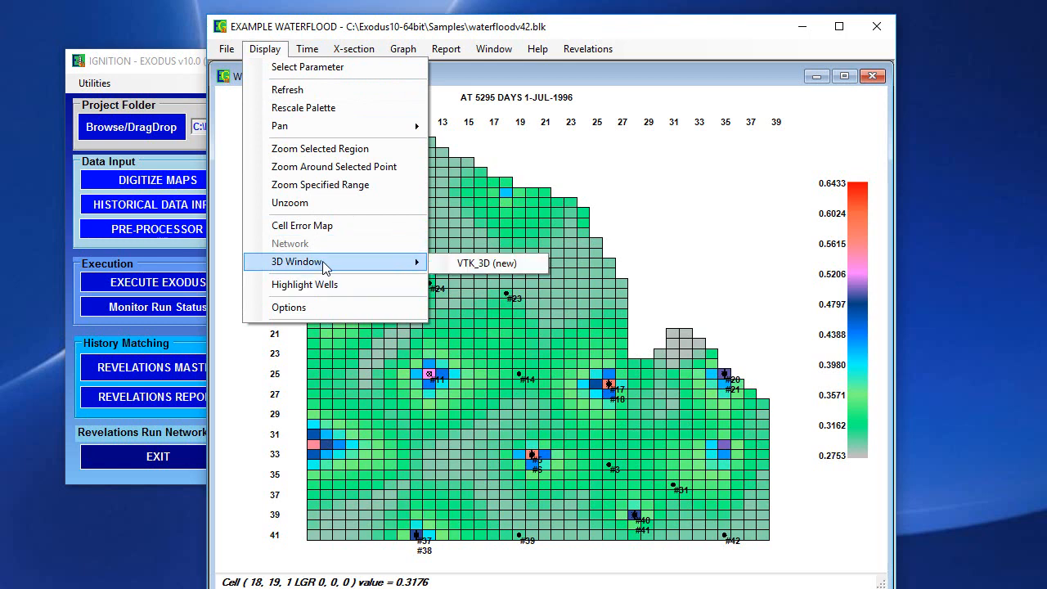
pyautogui.click(468, 268)
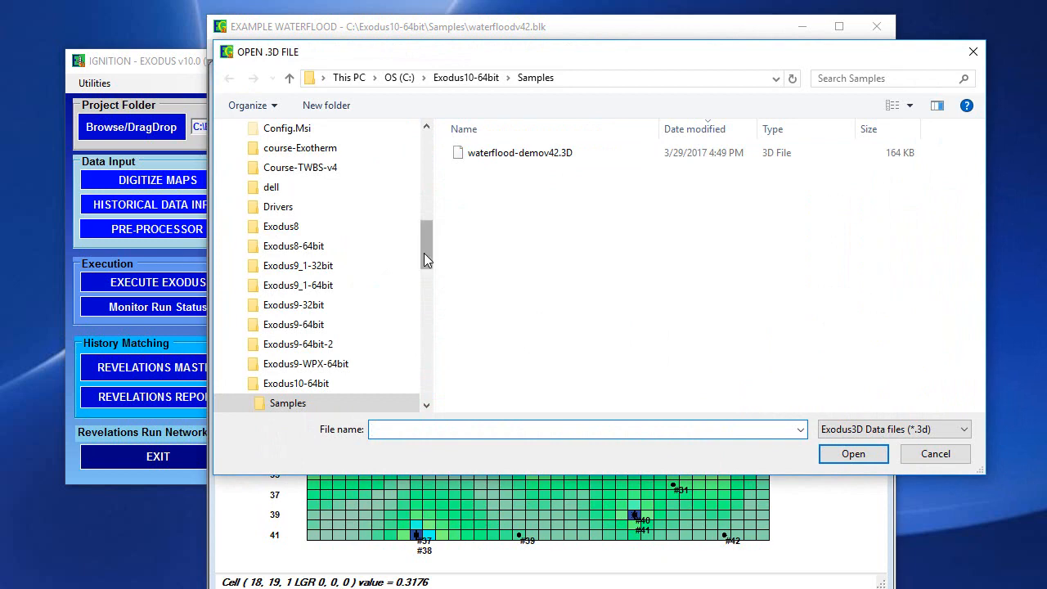
pyautogui.moveTo(503, 52); pyautogui.dragTo(505, 159)
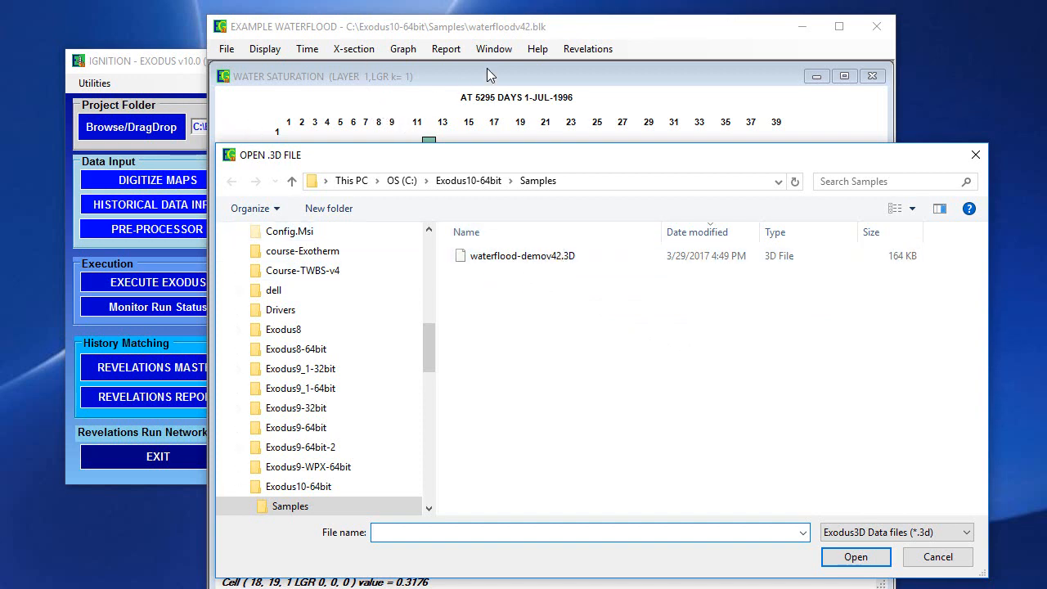
pyautogui.click(938, 557)
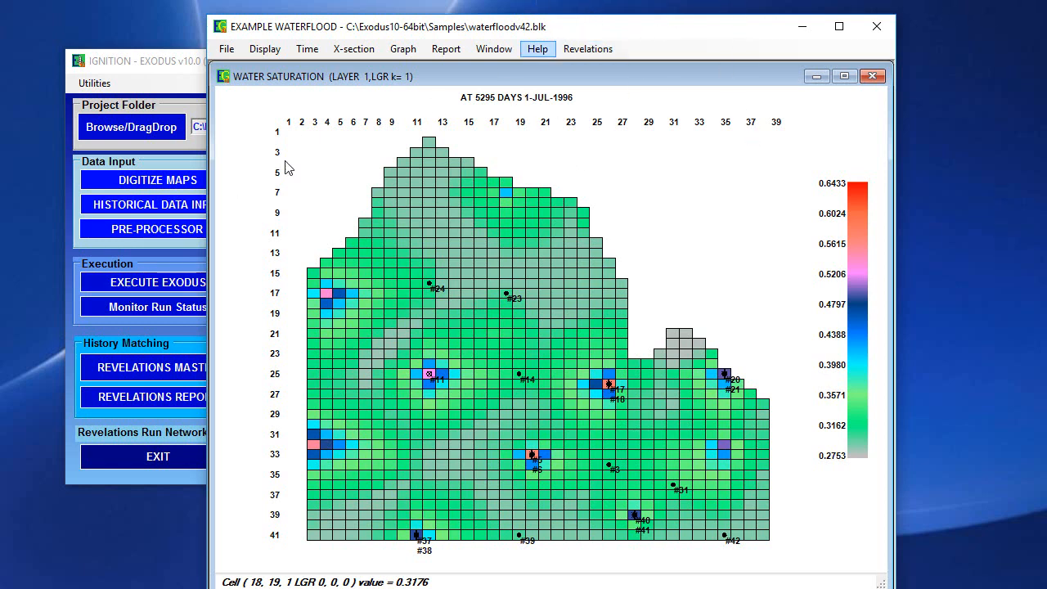
# Step: Switch to the Ignition launcher, start the Pre-Processor and load the recent data file waterfloodv42.dat
pyautogui.click(153, 525)
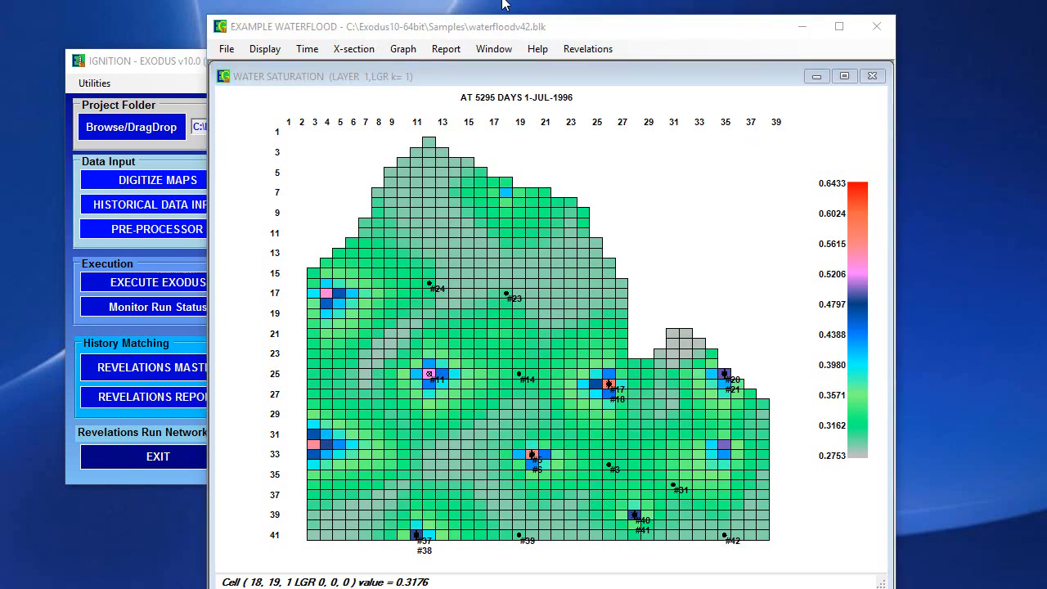
pyautogui.click(163, 236)
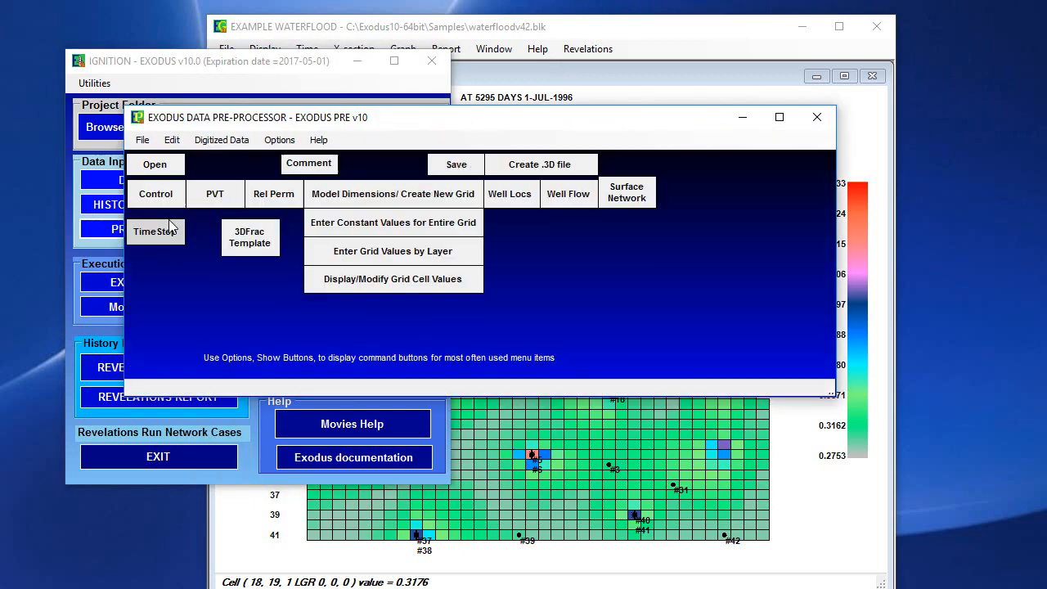
pyautogui.click(142, 140)
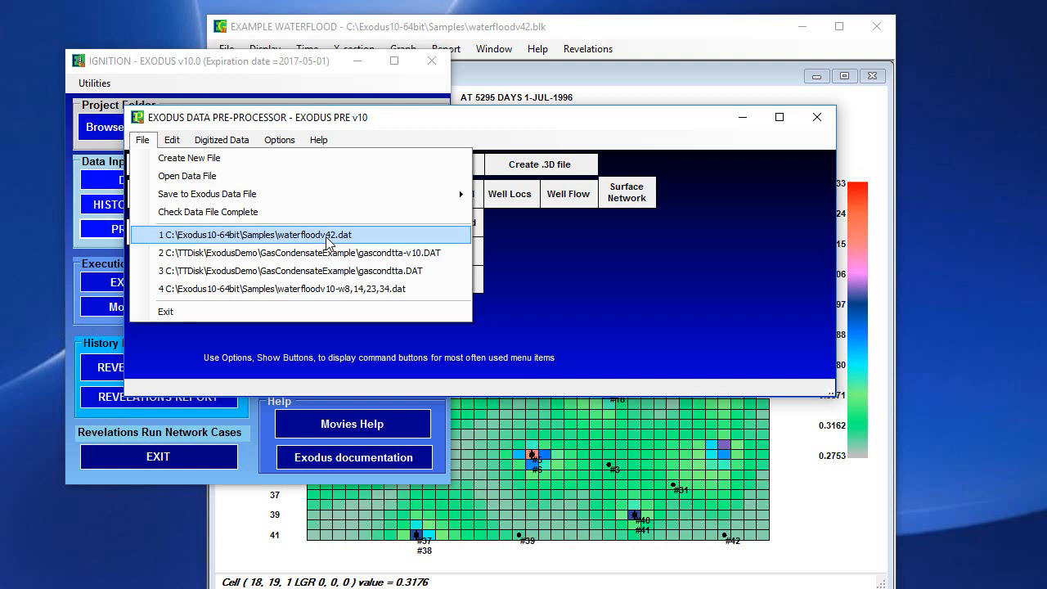
pyautogui.click(328, 236)
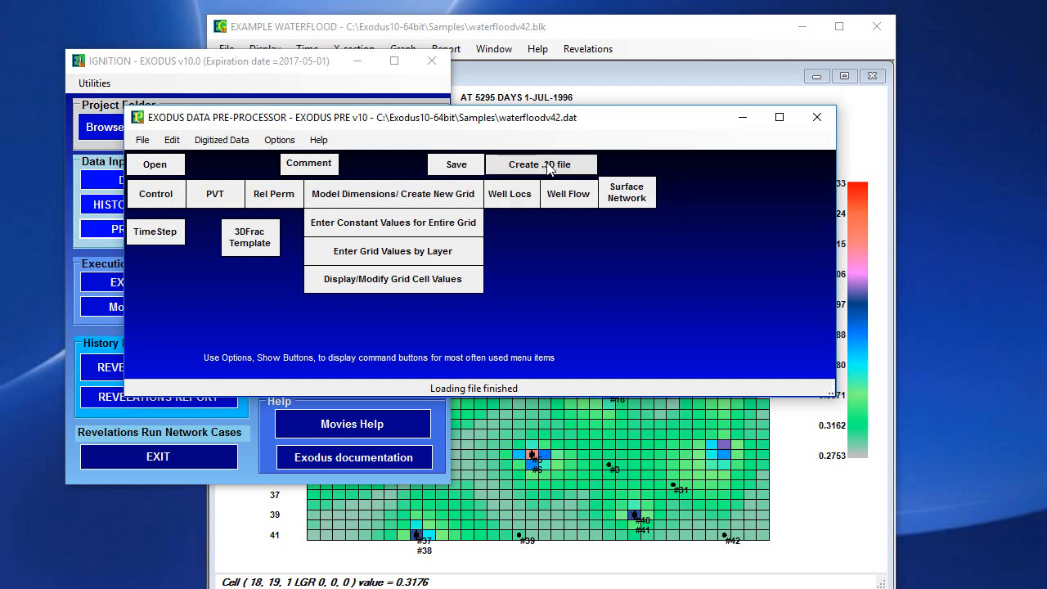
# Step: Create the 3D coordinates file, save it as waterfloodv42.3D in the Samples folder, and close the Pre-Processor
pyautogui.click(524, 165)
pyautogui.click(282, 373)
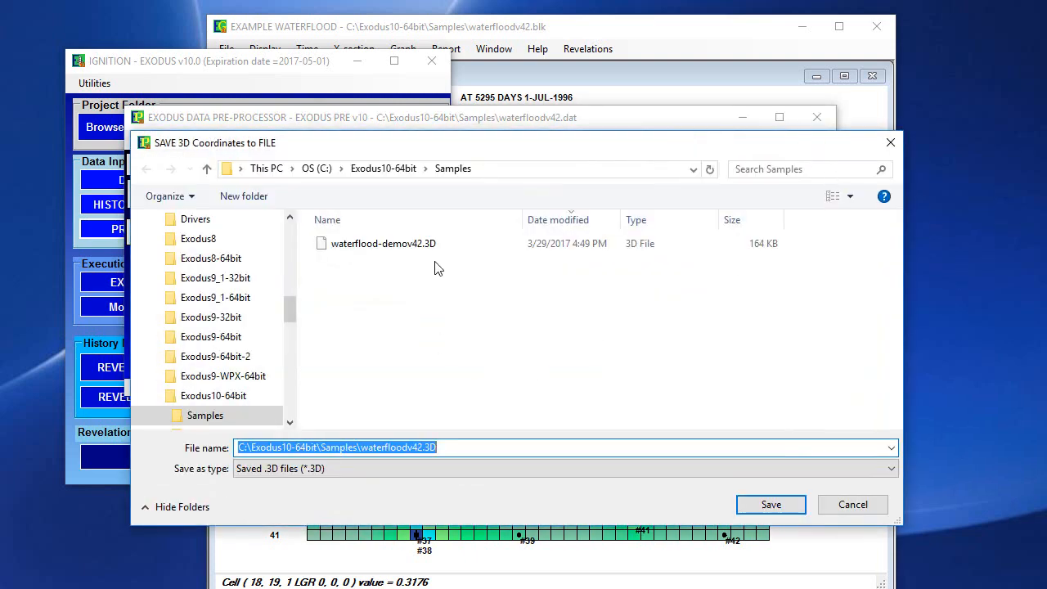
pyautogui.click(770, 504)
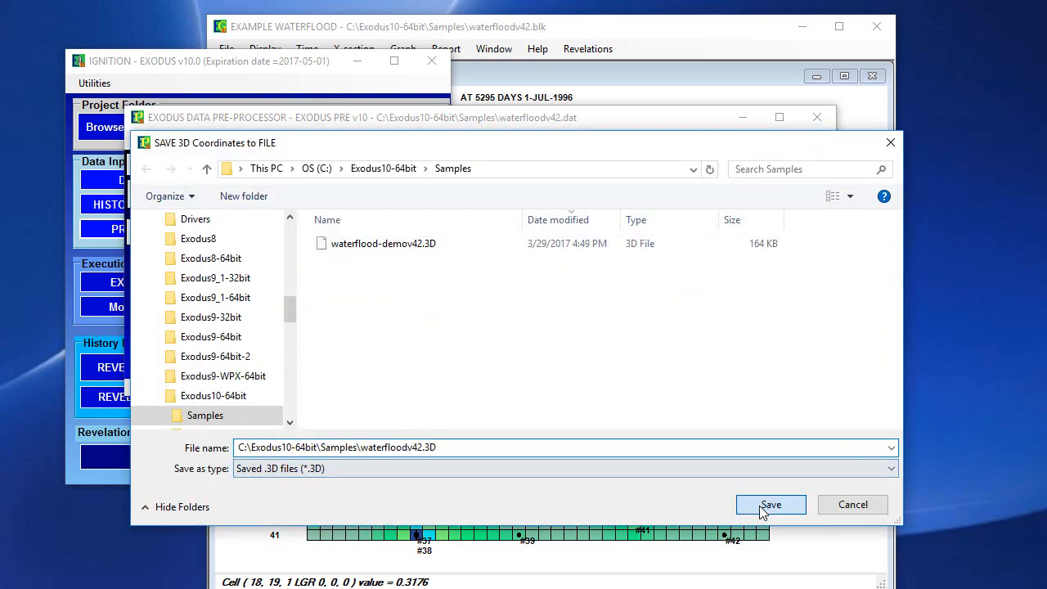
pyautogui.click(816, 120)
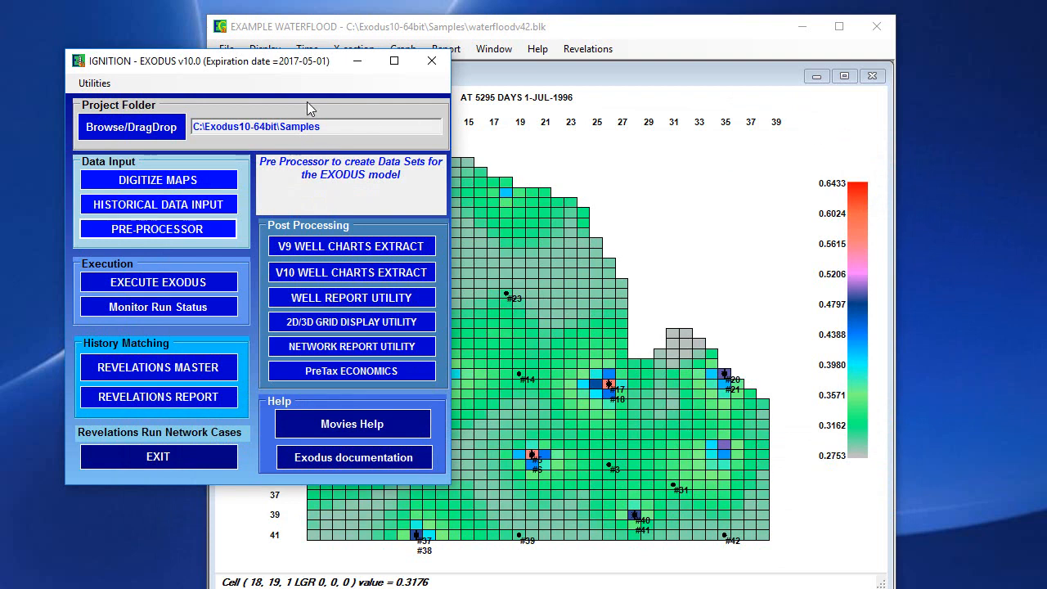
# Step: Open a VTK 3D window of the water saturation grid for all cells, with layers K from 1 to 3
pyautogui.click(570, 345)
pyautogui.click(264, 48)
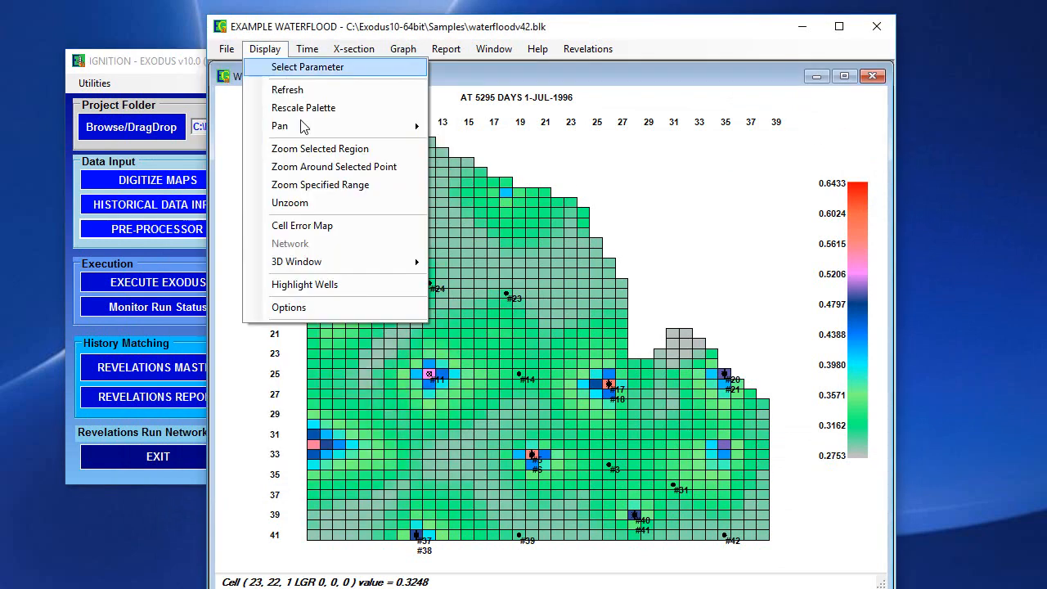
pyautogui.moveTo(321, 270)
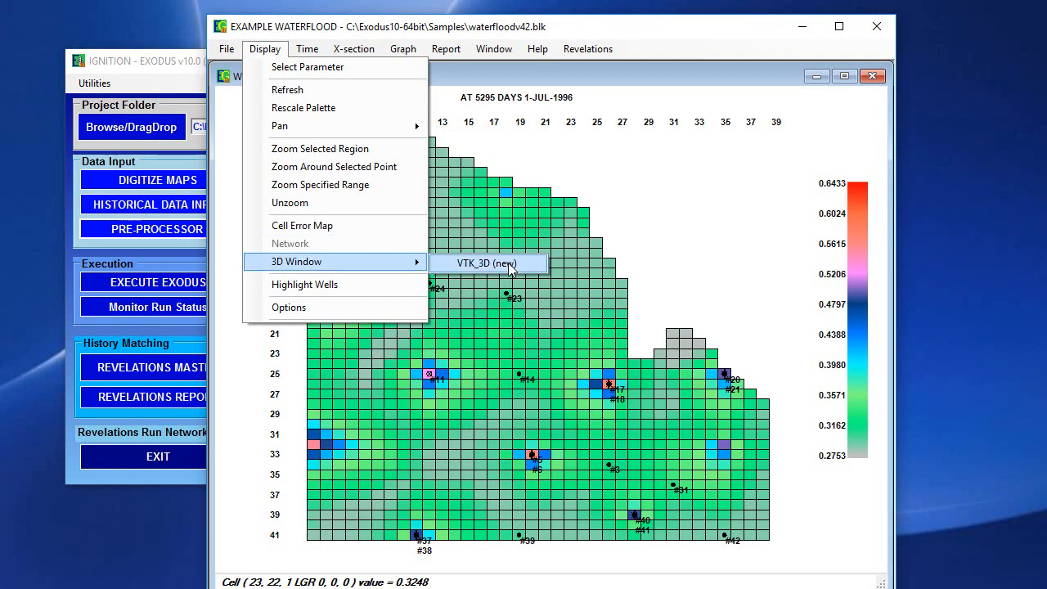
pyautogui.click(510, 263)
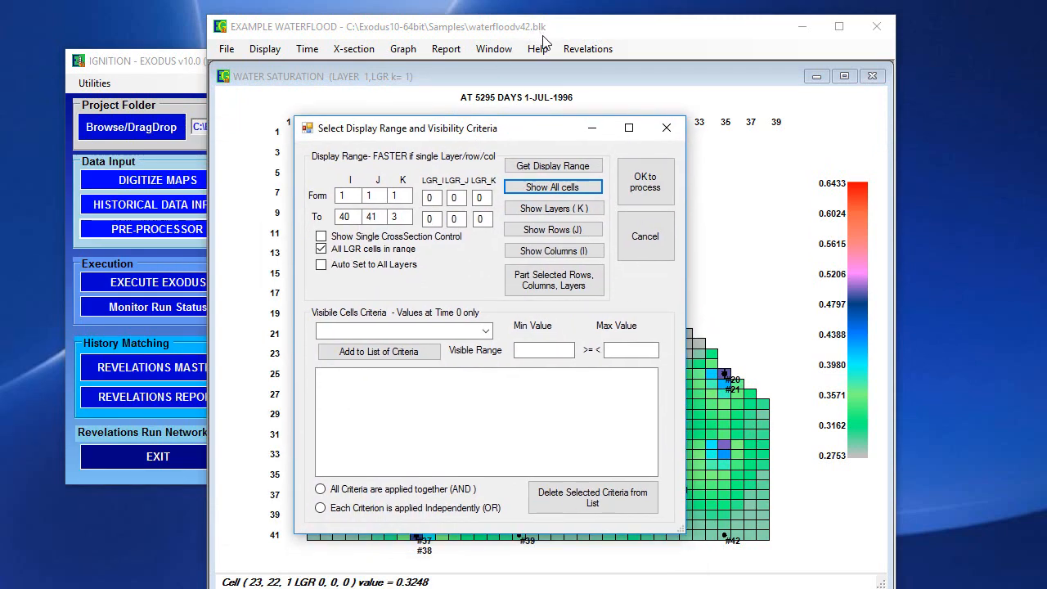
pyautogui.moveTo(521, 133); pyautogui.dragTo(503, 153)
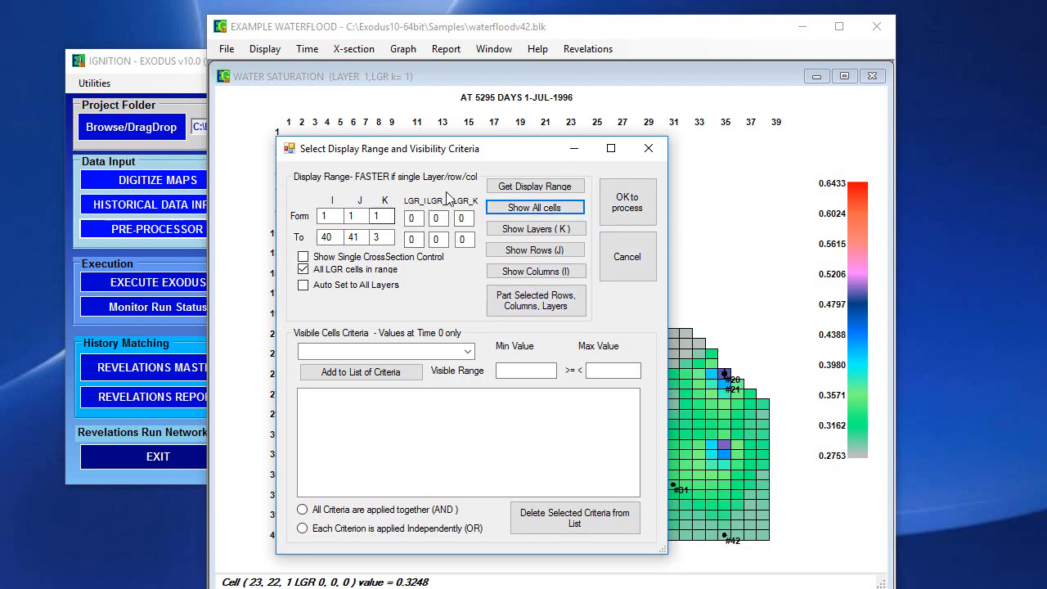
pyautogui.click(379, 236)
pyautogui.write('3')
pyautogui.click(642, 200)
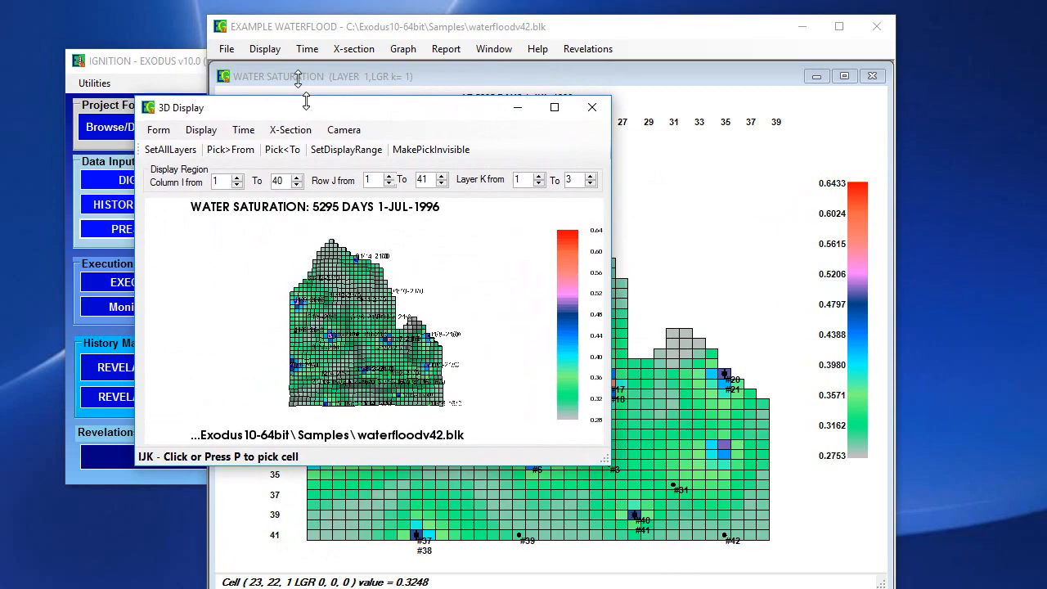
# Step: Enlarge the 3D Display window and rotate, zoom and pan the water saturation model to examine it from several angles
pyautogui.moveTo(361, 464); pyautogui.dragTo(363, 572)
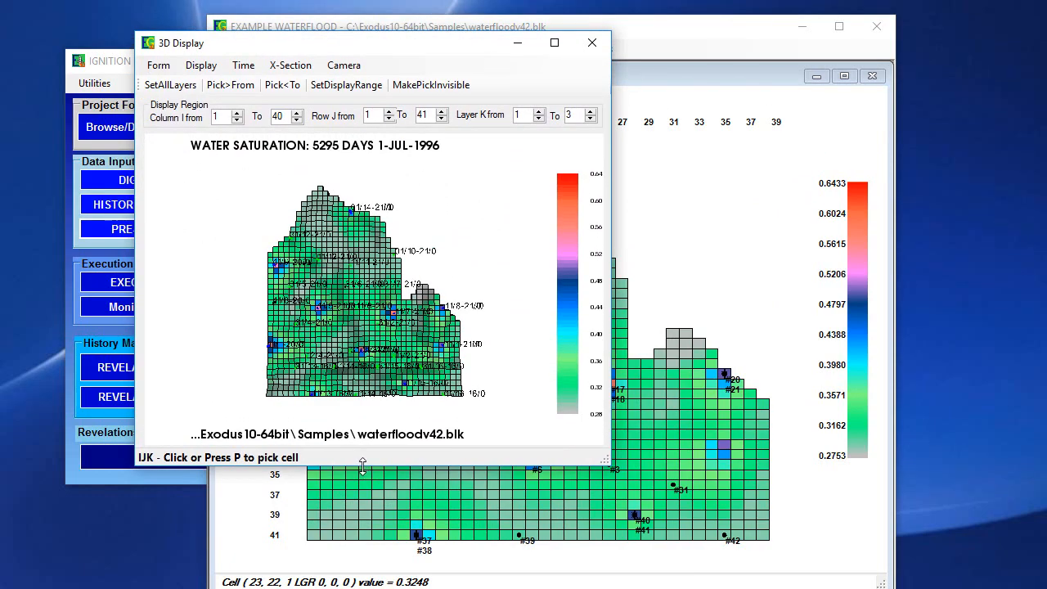
pyautogui.moveTo(397, 489); pyautogui.dragTo(249, 312)
pyautogui.moveTo(354, 332); pyautogui.dragTo(378, 341)
pyautogui.moveTo(378, 341); pyautogui.dragTo(399, 334, button='right')
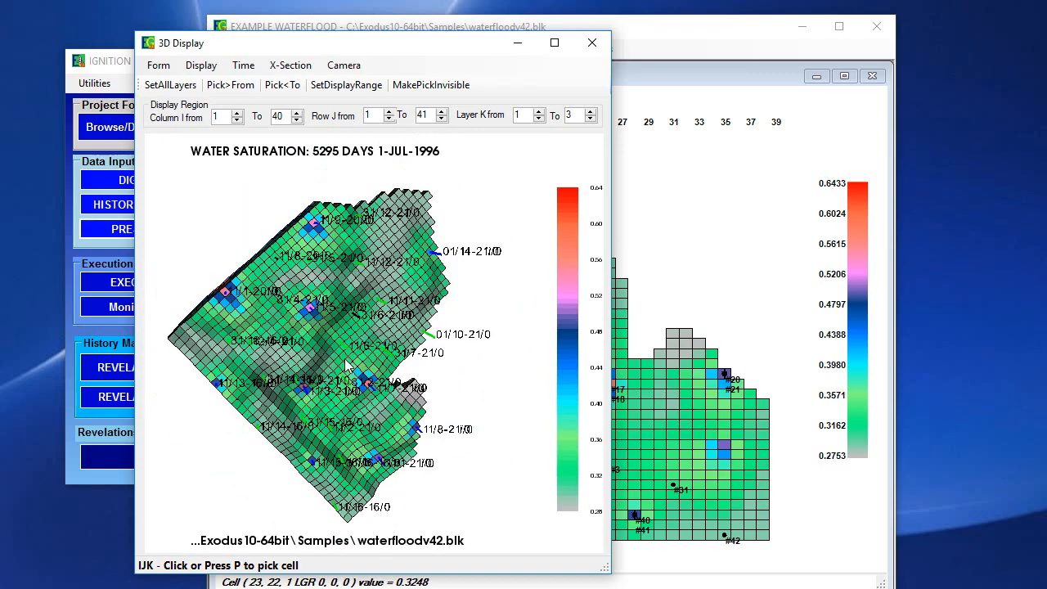
pyautogui.moveTo(346, 360); pyautogui.dragTo(381, 363, button='middle')
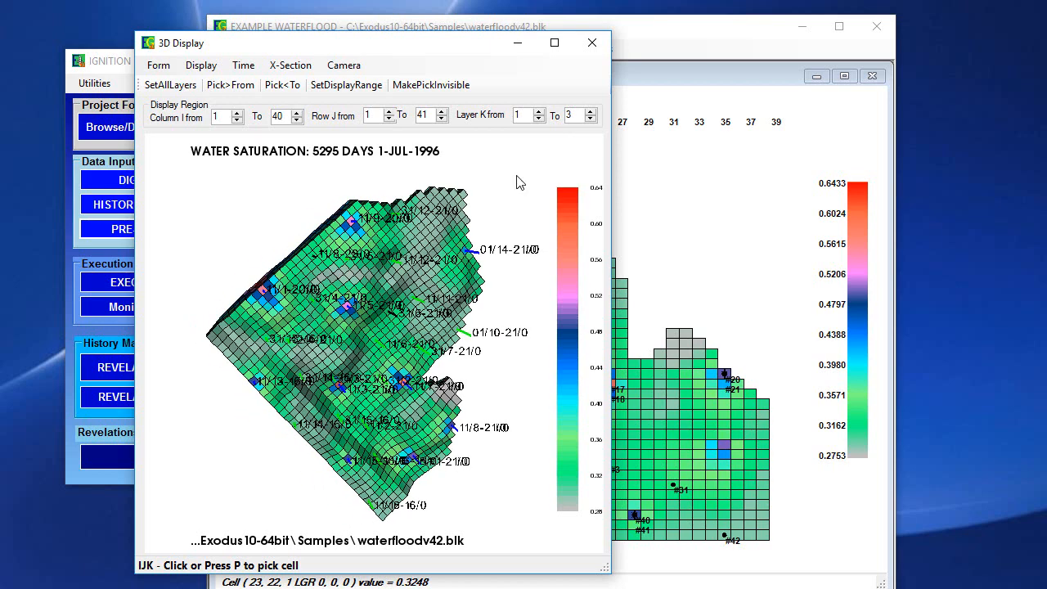
pyautogui.moveTo(435, 55); pyautogui.dragTo(341, 36)
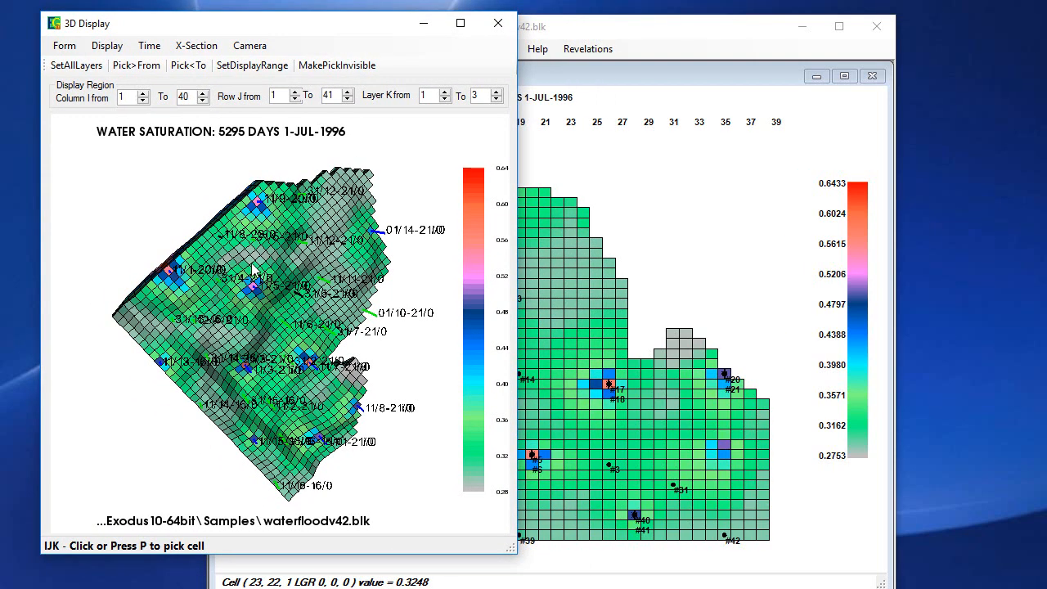
pyautogui.moveTo(255, 270); pyautogui.dragTo(156, 180)
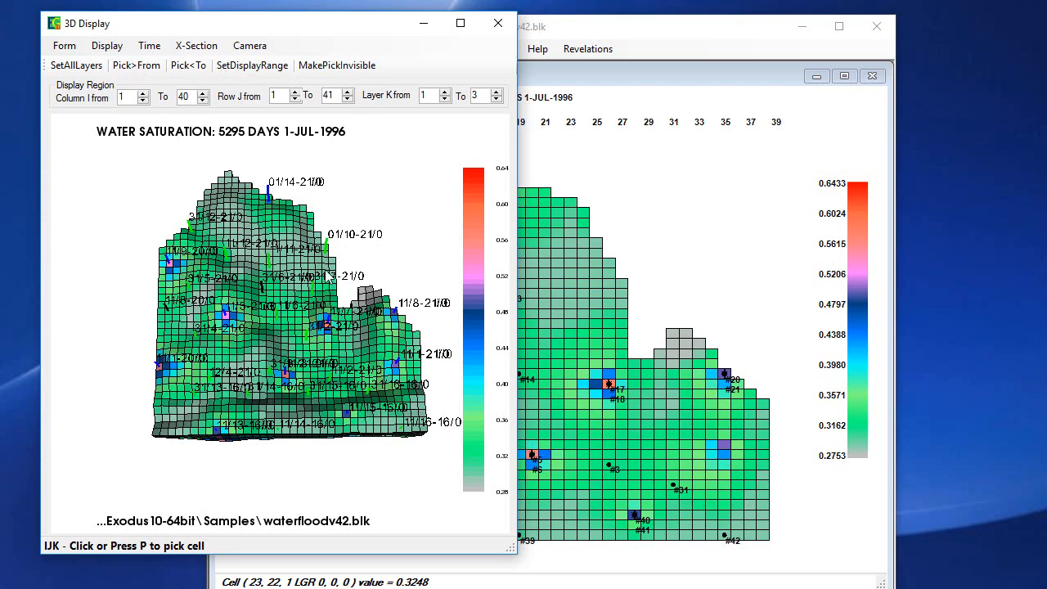
# Step: Open a 2D map of pressure for layer K=1 at 5387 days, 1-OCT-1996
pyautogui.click(669, 45)
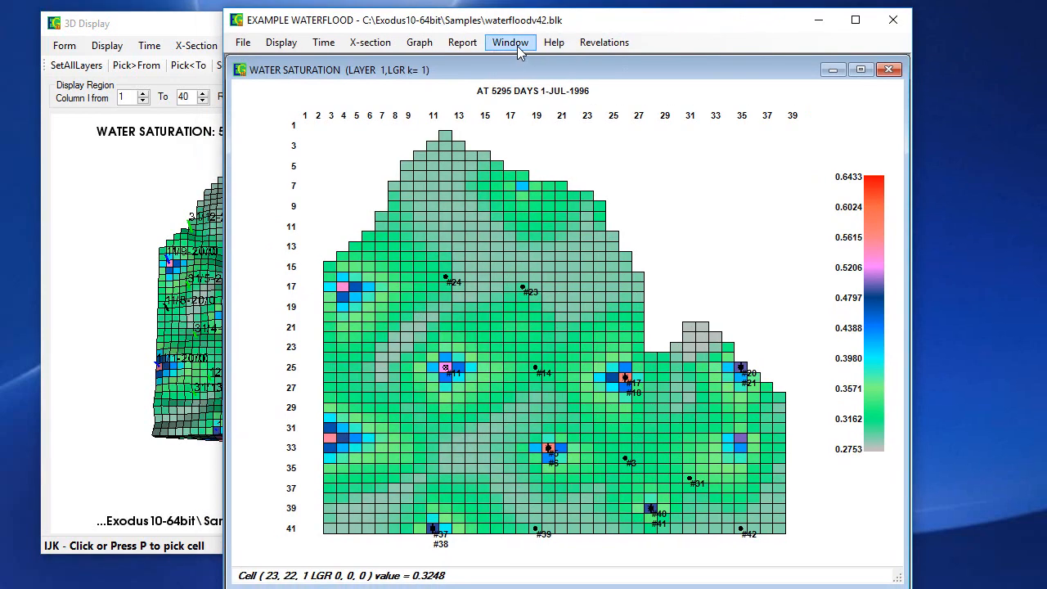
pyautogui.click(511, 42)
pyautogui.click(532, 61)
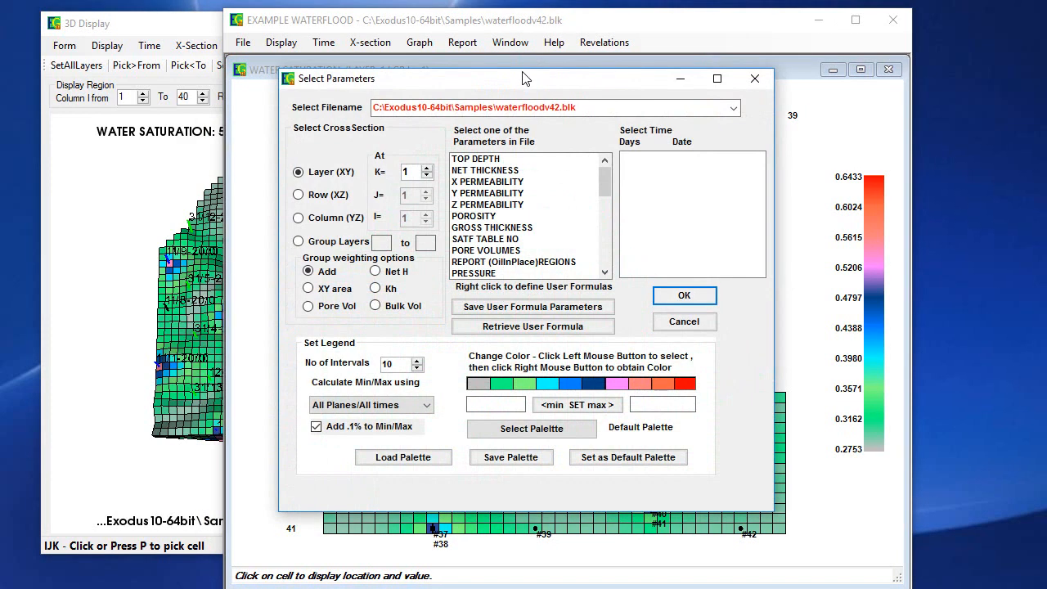
pyautogui.moveTo(605, 194); pyautogui.dragTo(607, 237)
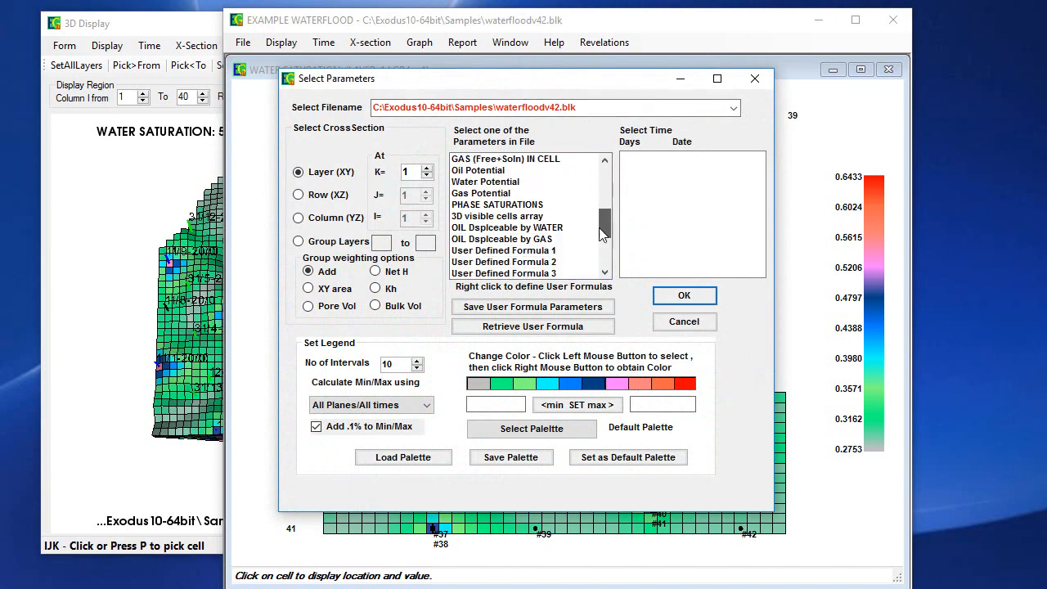
pyautogui.scroll(3, 486, 210)
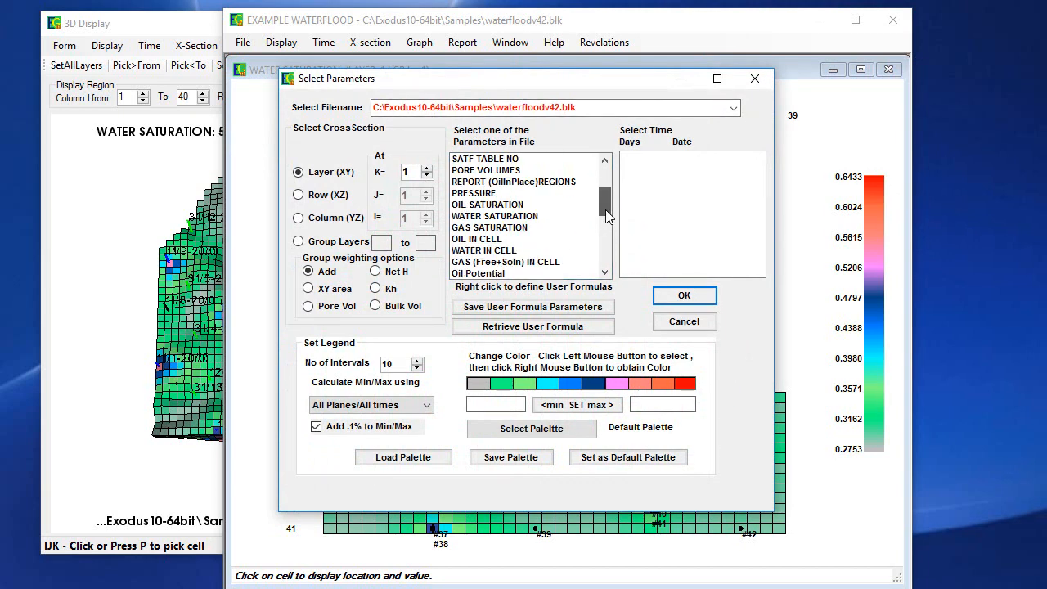
pyautogui.click(485, 195)
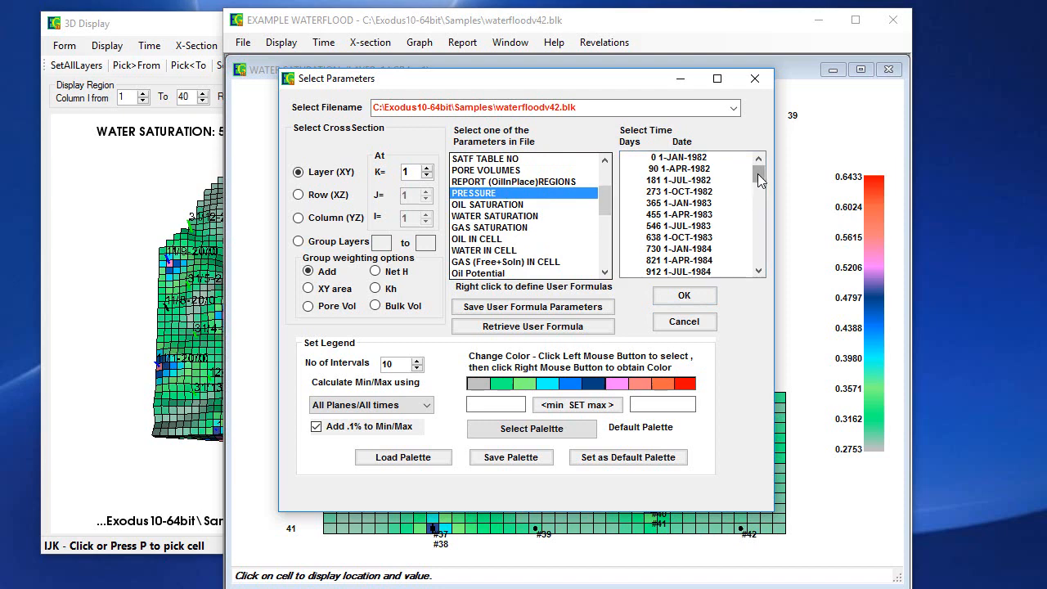
pyautogui.scroll(-10, 744, 258)
pyautogui.scroll(-2, 744, 259)
pyautogui.click(695, 271)
pyautogui.click(687, 296)
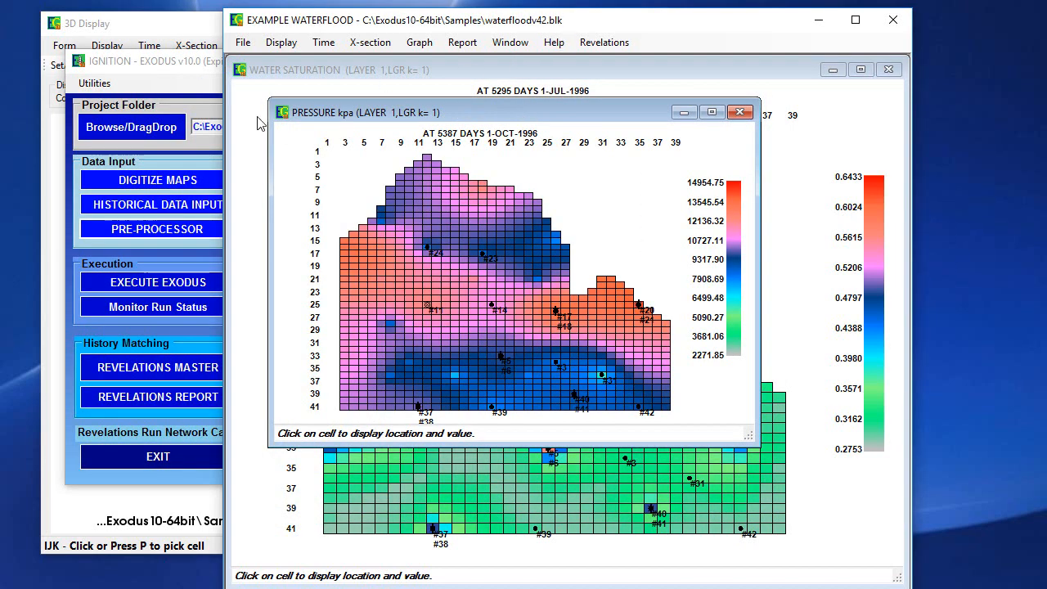
# Step: Move the waterflood window away from the 3D Display and make the water saturation map the active one shown in 3D
pyautogui.moveTo(559, 32); pyautogui.dragTo(674, 30)
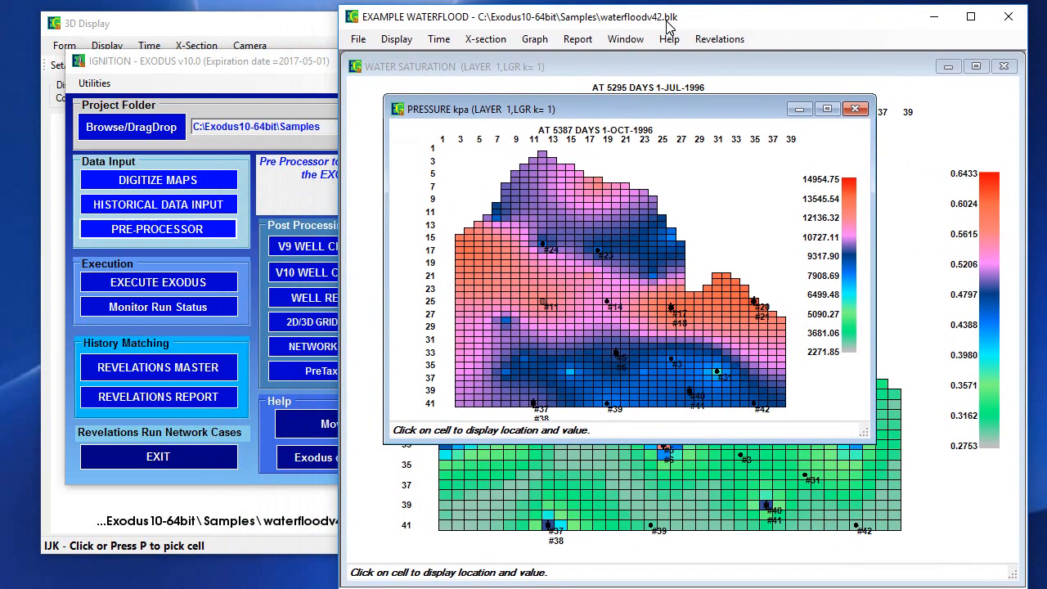
pyautogui.click(268, 513)
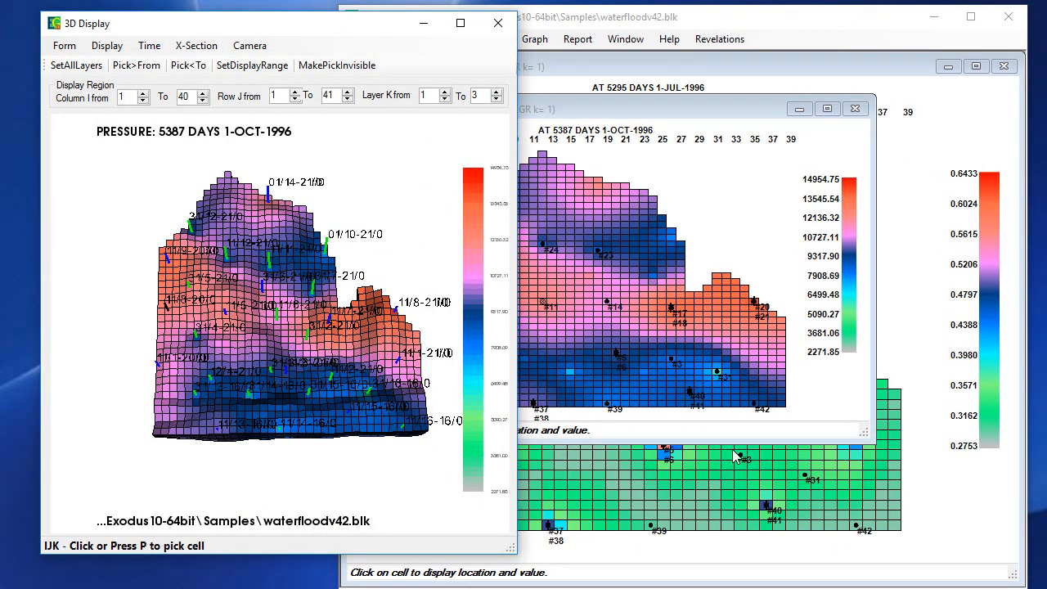
pyautogui.click(663, 497)
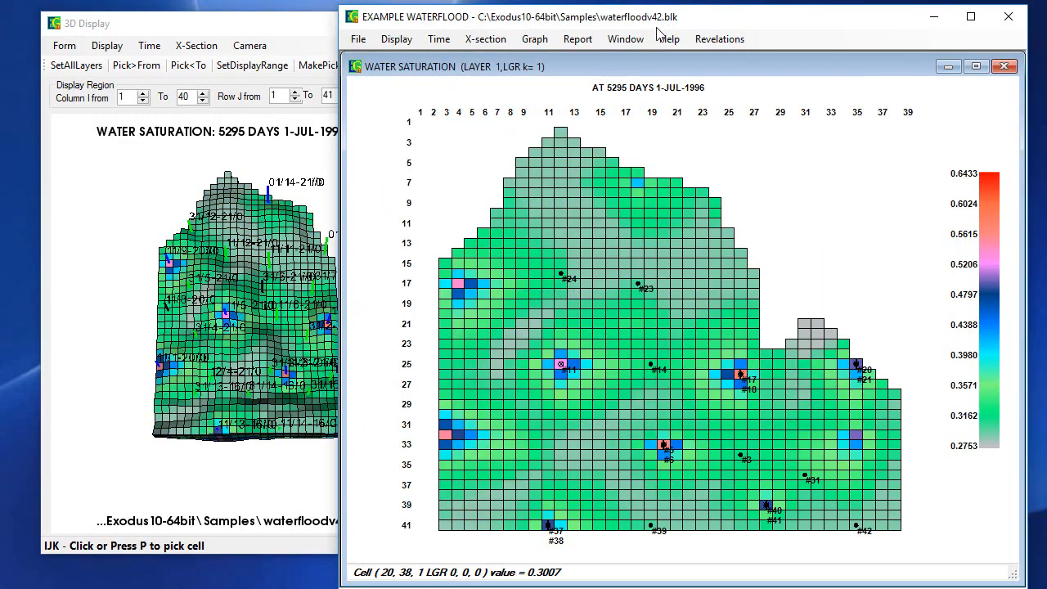
# Step: Narrow the water saturation map and the waterflood window to uncover the 3D Display, and make the pressure map active
pyautogui.moveTo(342, 143); pyautogui.dragTo(452, 144)
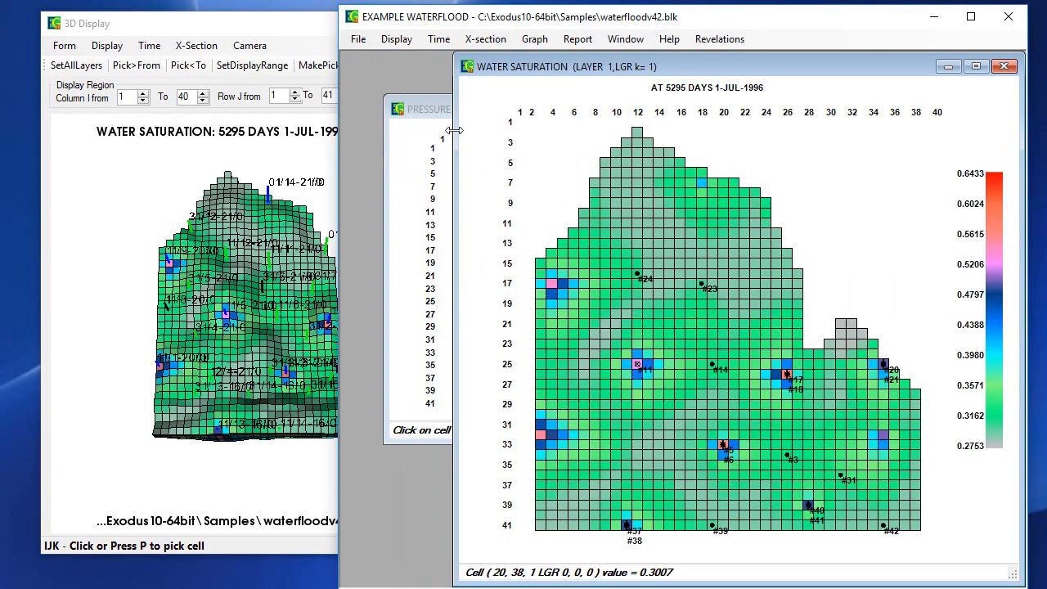
pyautogui.moveTo(342, 175); pyautogui.dragTo(429, 157)
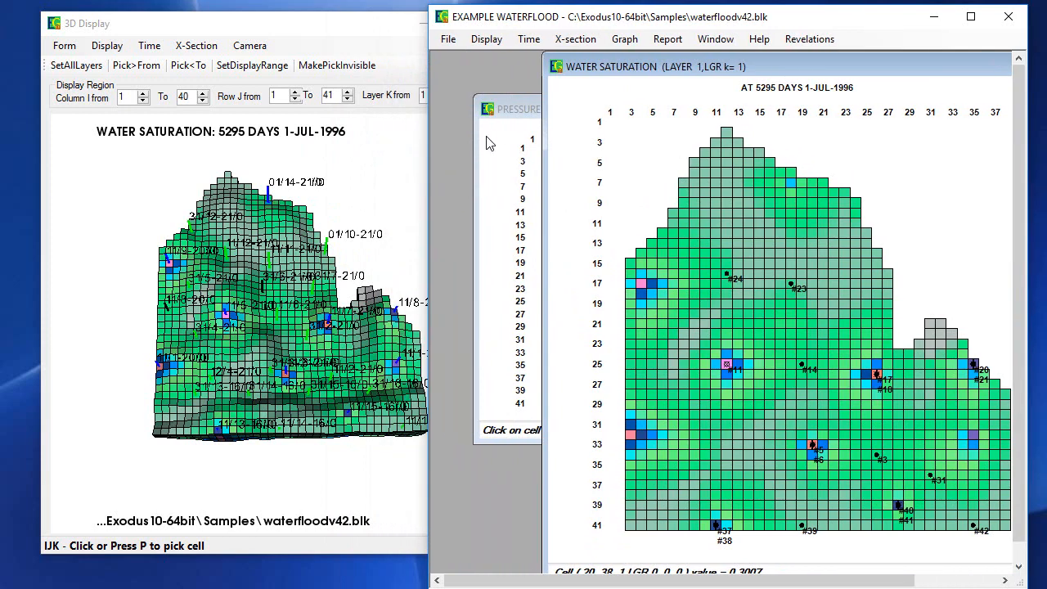
pyautogui.click(486, 109)
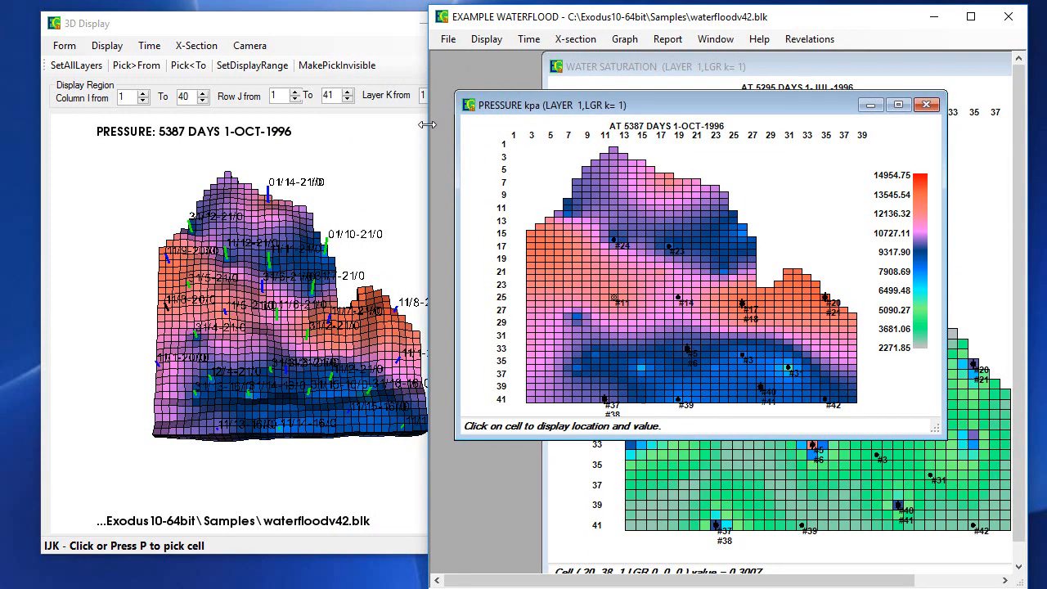
pyautogui.moveTo(427, 124); pyautogui.dragTo(547, 103)
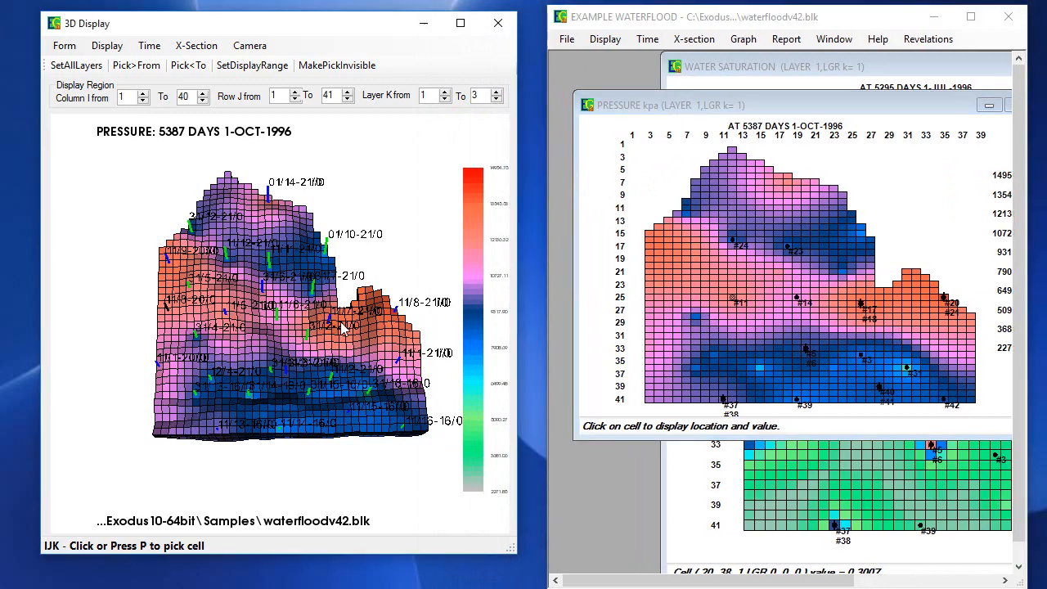
# Step: Tilt the 3D pressure model and animate the pressure through time in both the 3D view and the 2D map
pyautogui.moveTo(372, 306); pyautogui.dragTo(352, 282)
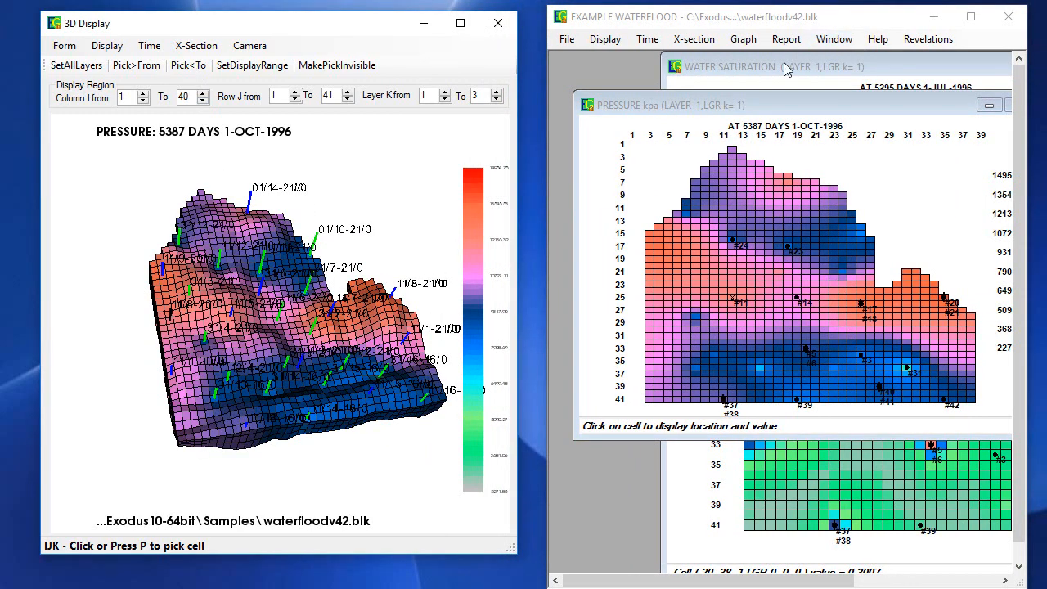
pyautogui.click(648, 39)
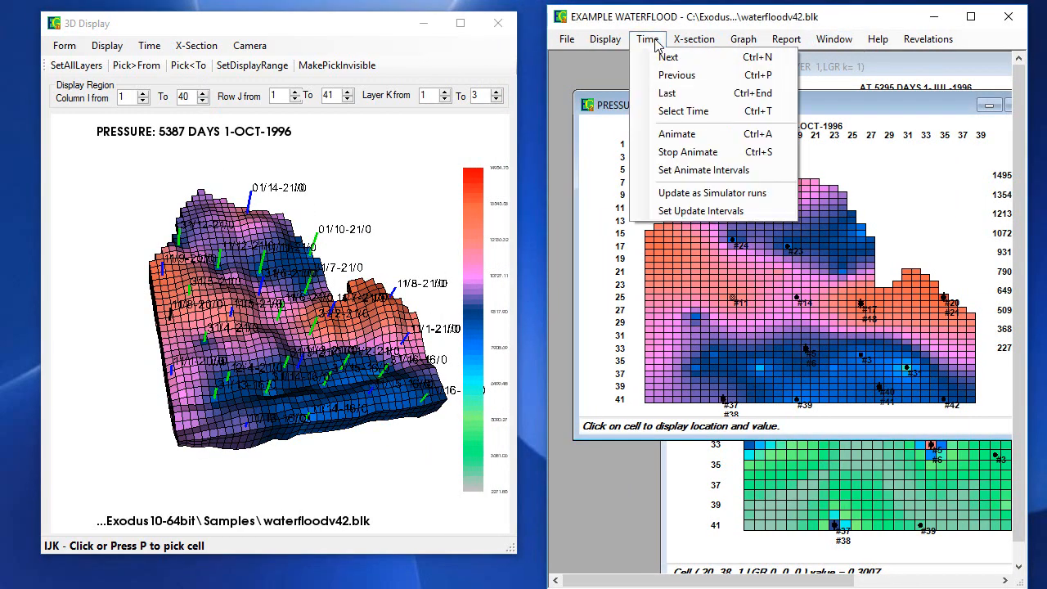
pyautogui.click(149, 46)
pyautogui.click(149, 45)
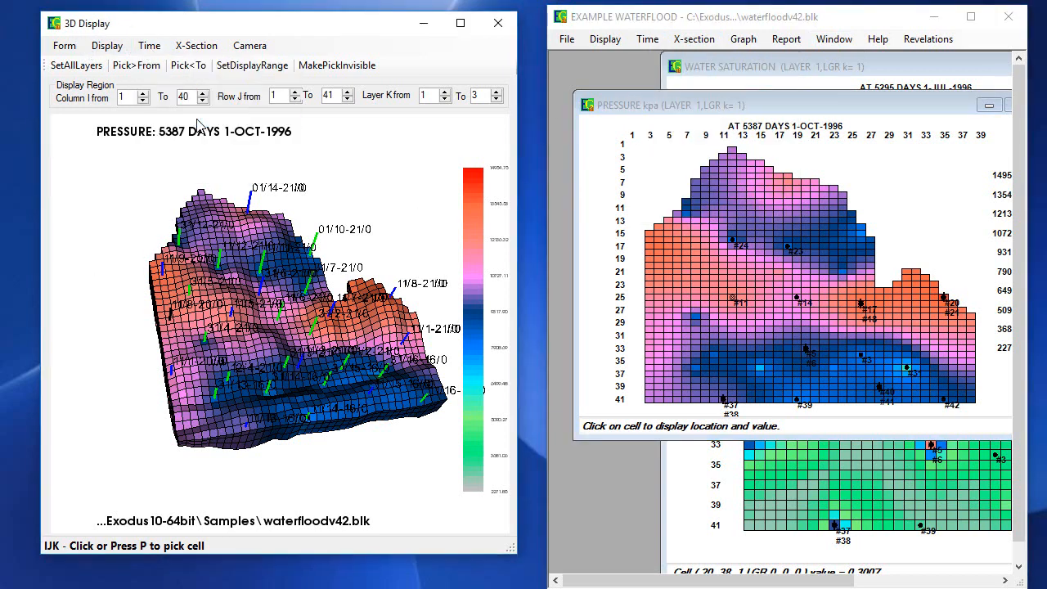
pyautogui.click(196, 120)
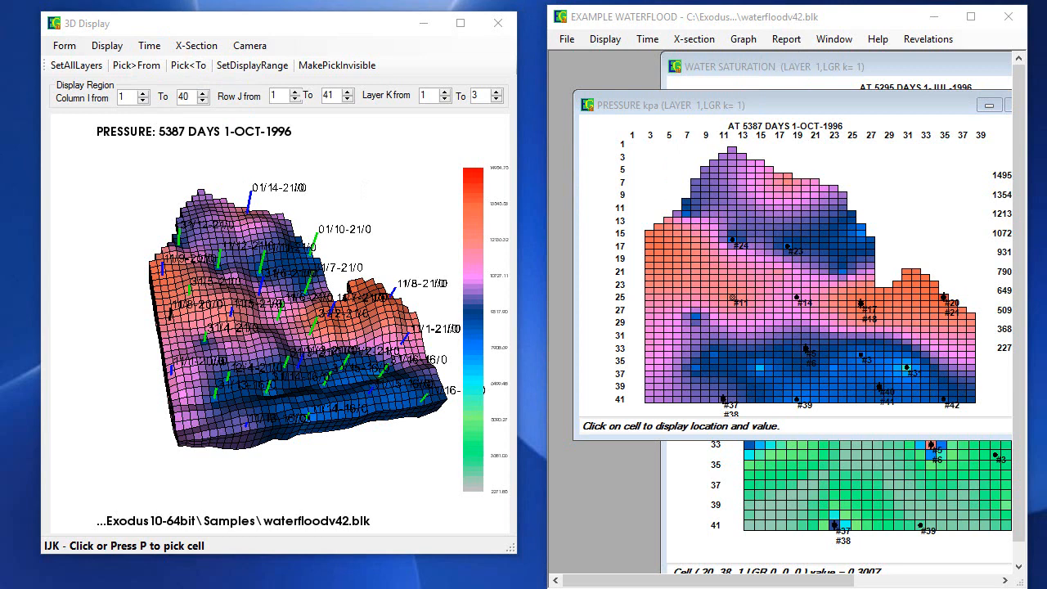
# Step: Limit time updates to the 3D window only, animate the pressure model and rotate it while it plays
pyautogui.click(149, 45)
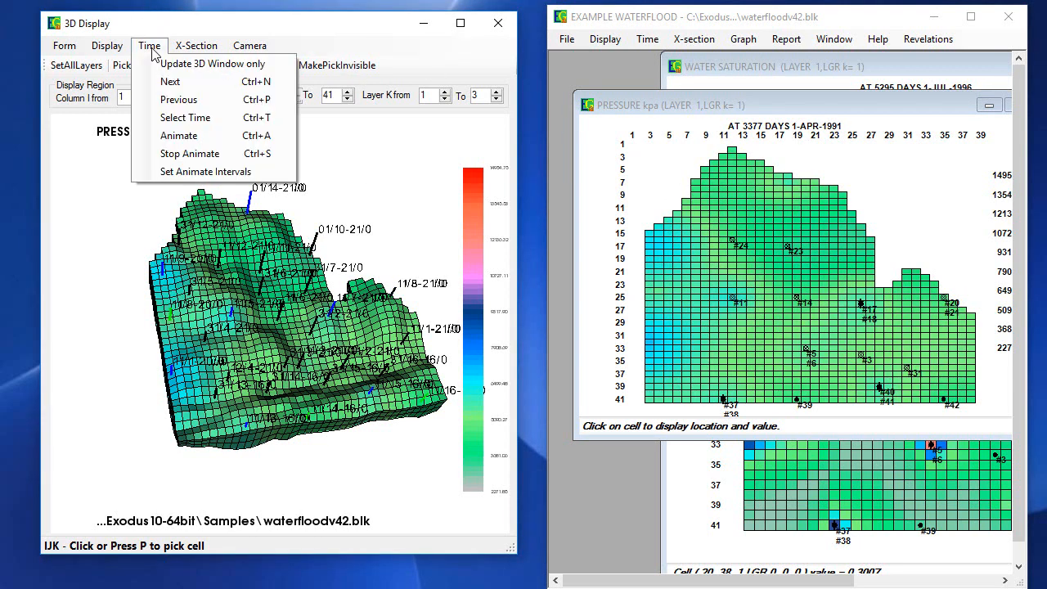
pyautogui.click(197, 72)
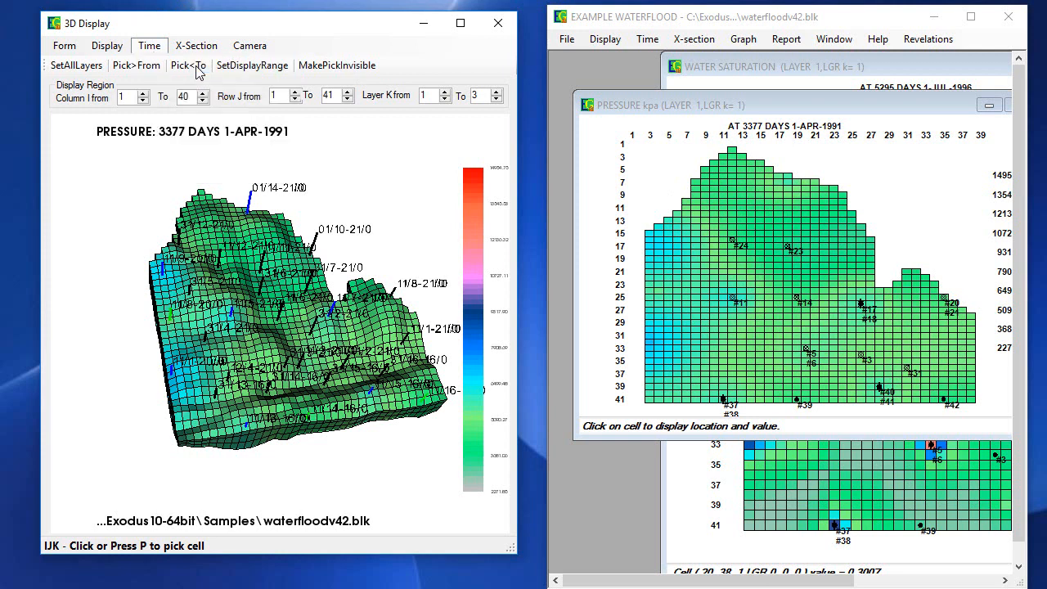
pyautogui.click(150, 45)
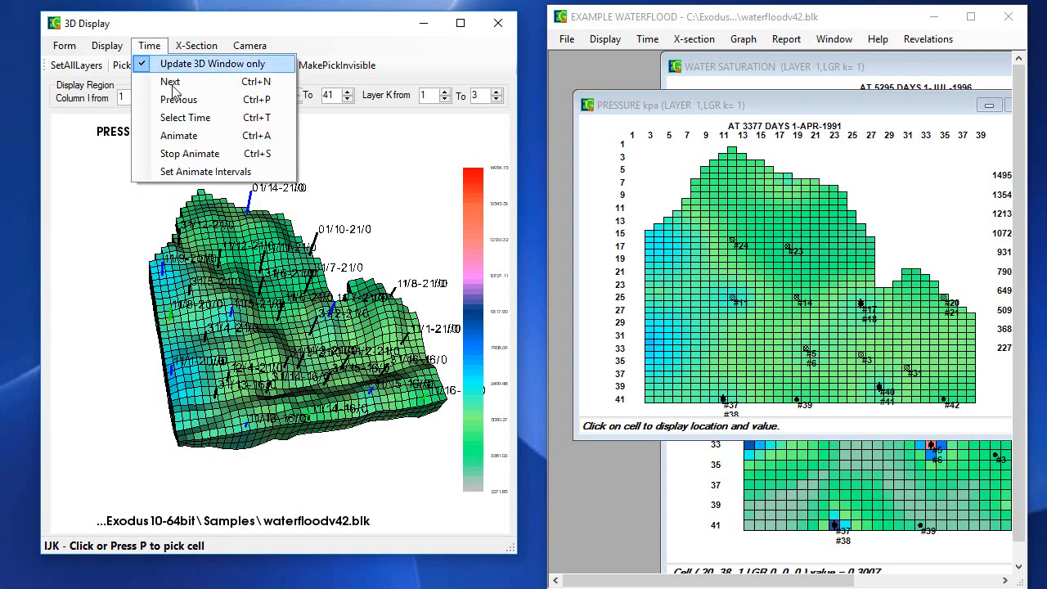
pyautogui.click(170, 133)
pyautogui.moveTo(272, 391); pyautogui.dragTo(248, 407)
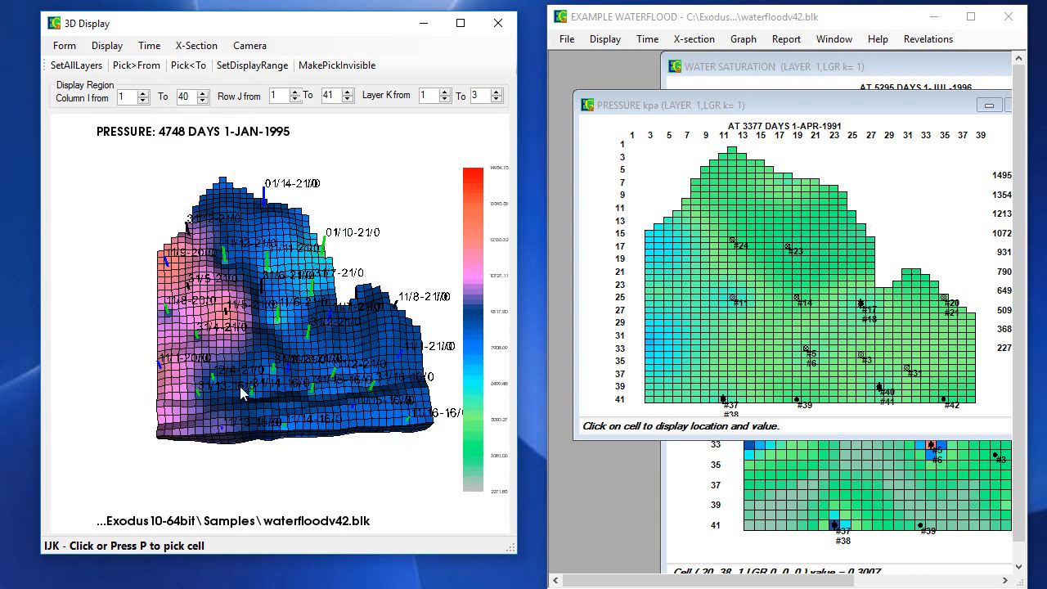
pyautogui.moveTo(302, 419); pyautogui.dragTo(277, 402)
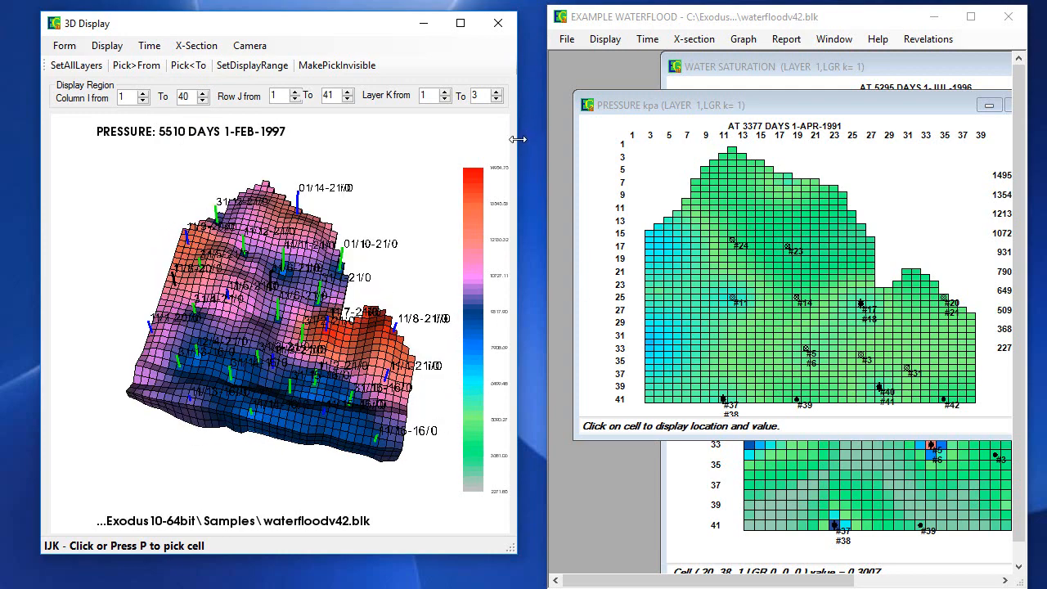
# Step: Widen the 3D Display, open the 3D Display Options and arrange the two windows side by side
pyautogui.moveTo(518, 139); pyautogui.dragTo(865, 139)
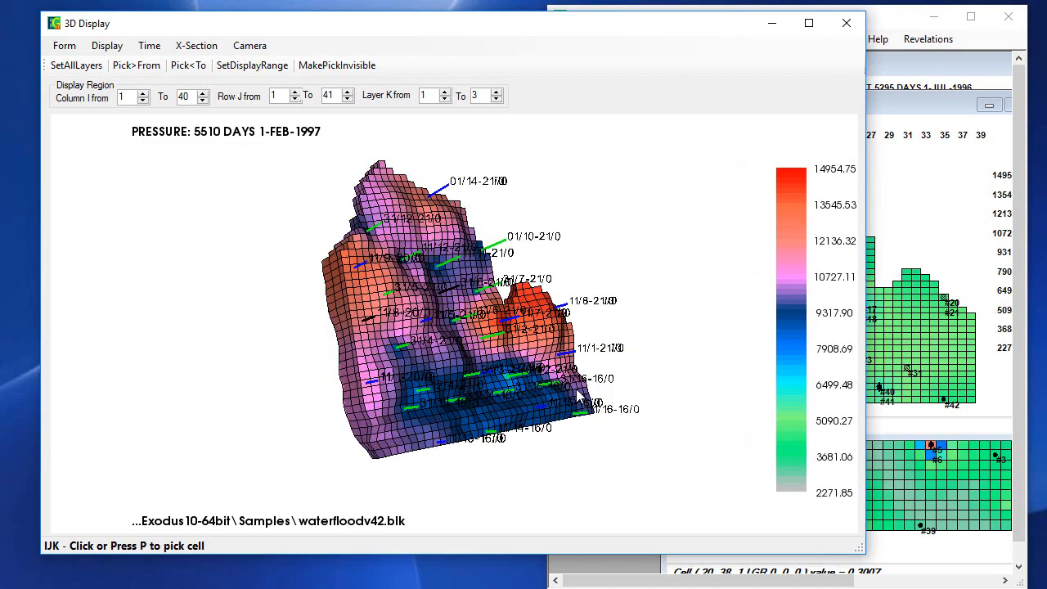
pyautogui.moveTo(578, 396); pyautogui.dragTo(548, 390)
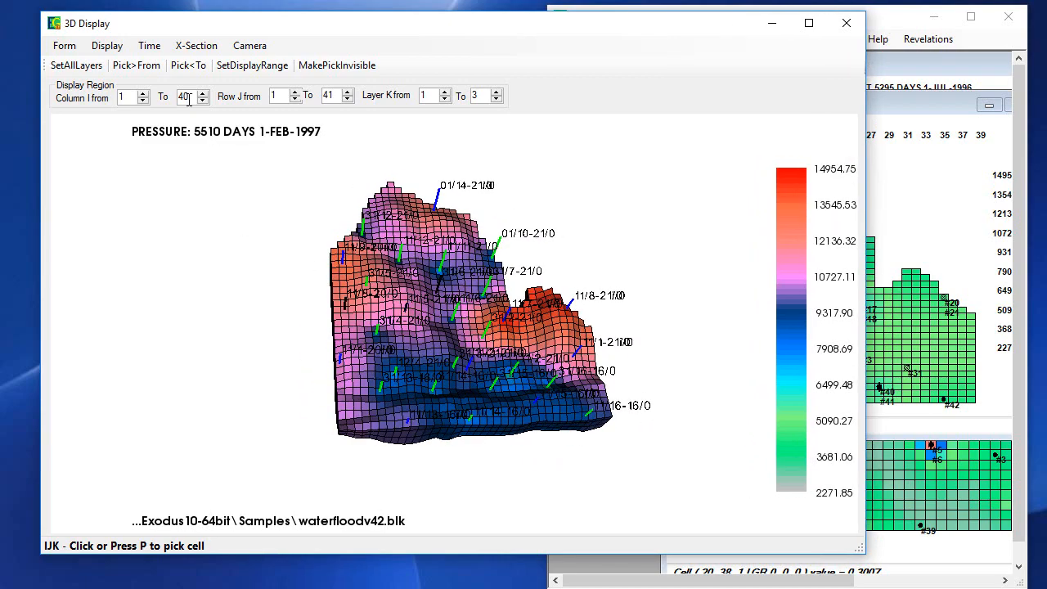
pyautogui.click(150, 46)
pyautogui.moveTo(109, 49)
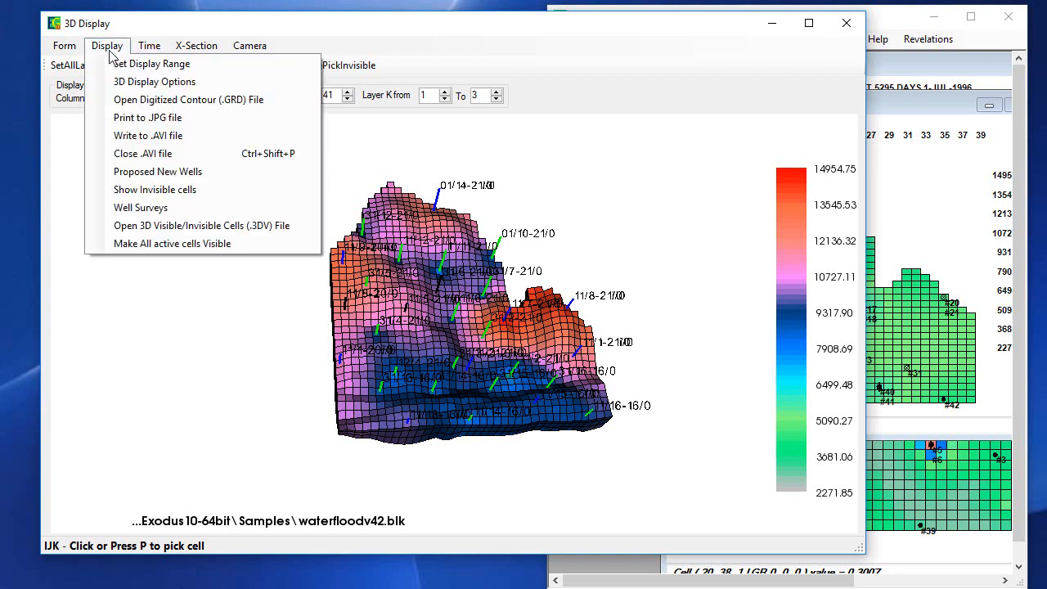
pyautogui.click(138, 83)
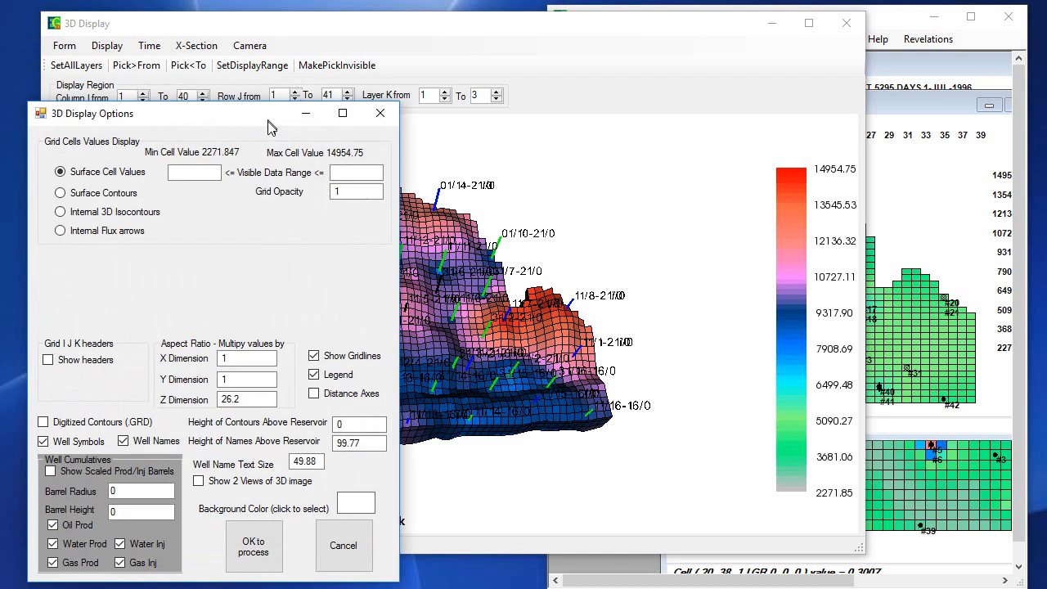
pyautogui.moveTo(266, 110); pyautogui.dragTo(246, 51)
pyautogui.moveTo(543, 32); pyautogui.dragTo(720, 40)
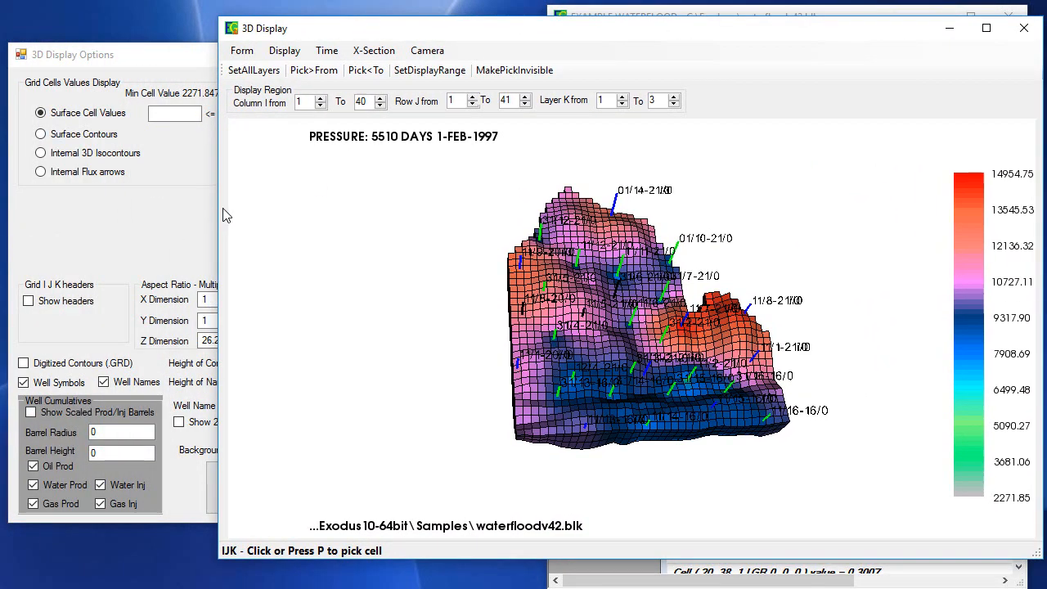
pyautogui.moveTo(216, 211); pyautogui.dragTo(444, 211)
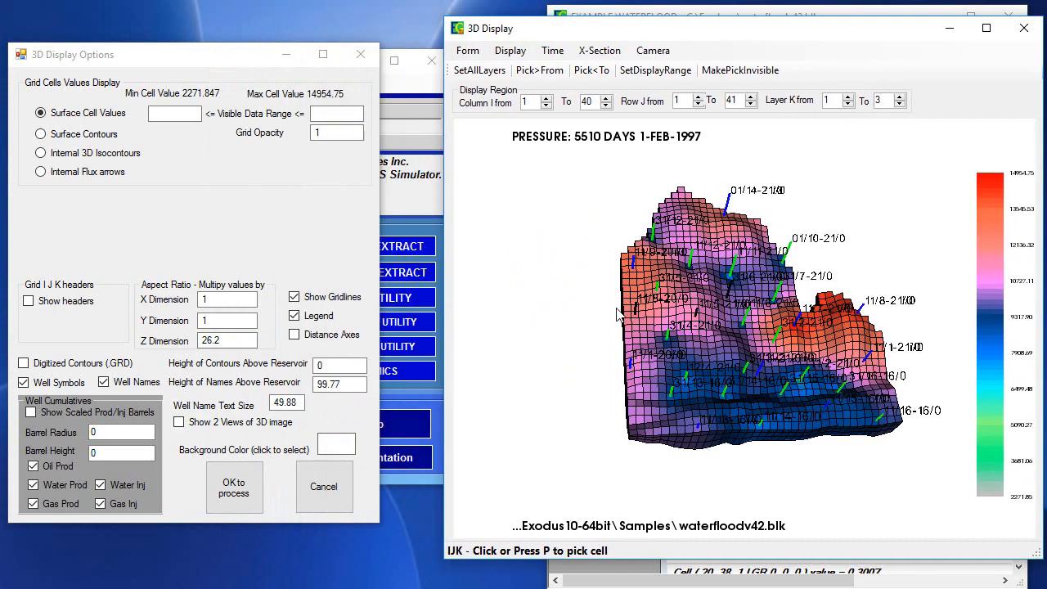
# Step: Switch the 3D view to the water saturation map and place the 3D Display beside the options window
pyautogui.moveTo(664, 391)
pyautogui.mouseDown()
pyautogui.moveTo(686, 374)
pyautogui.moveTo(676, 383)
pyautogui.mouseUp()
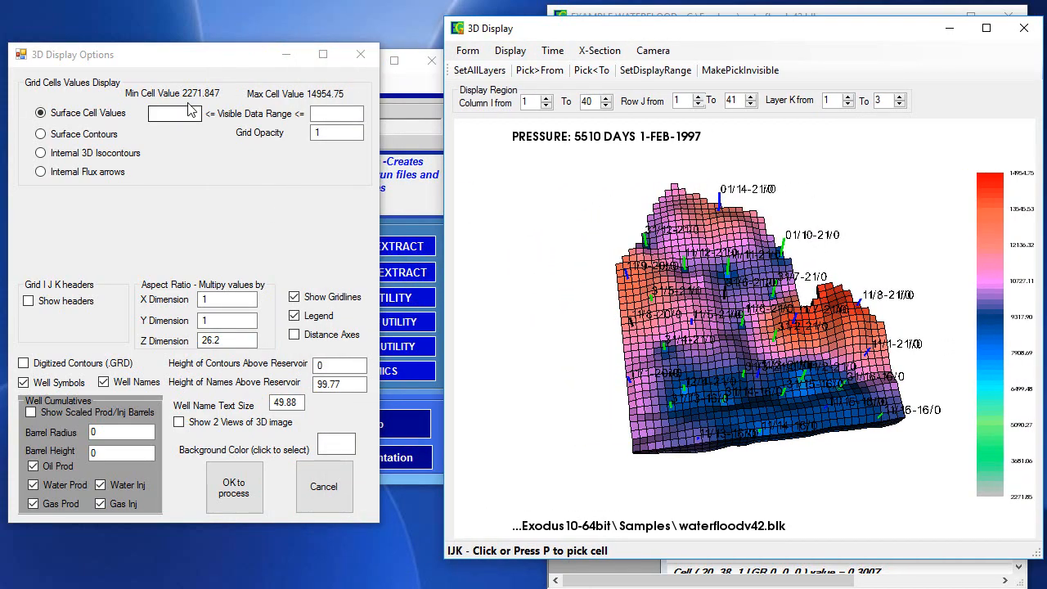
pyautogui.moveTo(740, 297); pyautogui.dragTo(614, 283)
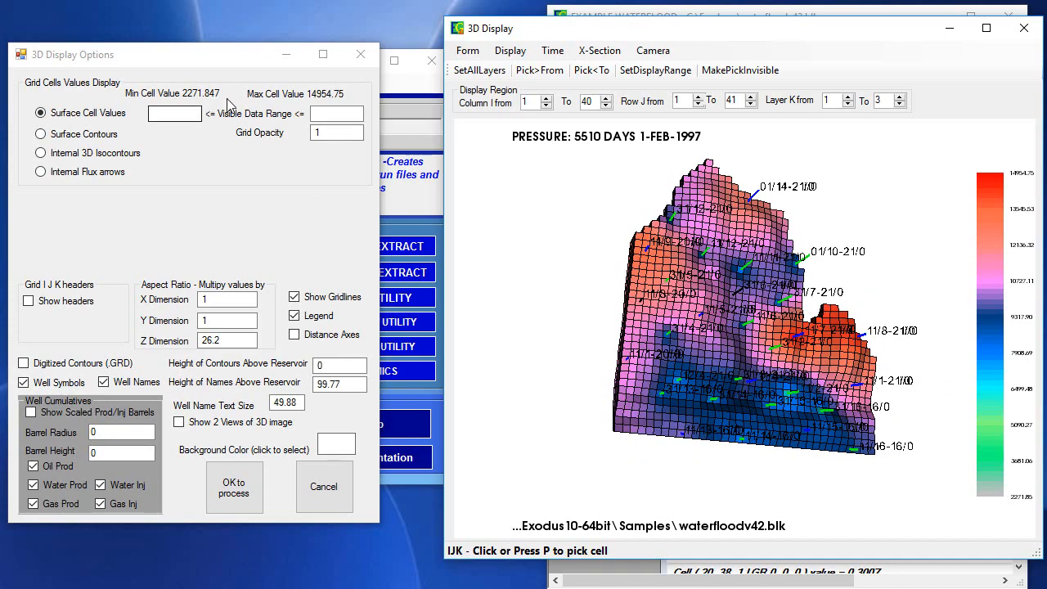
pyautogui.moveTo(724, 348); pyautogui.dragTo(916, 241)
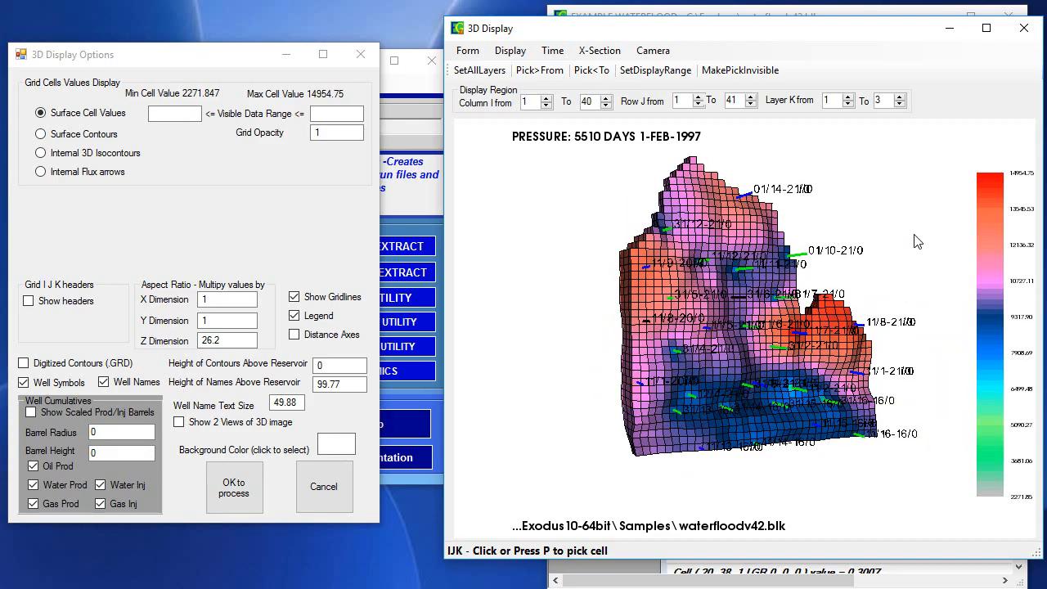
pyautogui.moveTo(832, 35); pyautogui.dragTo(840, 84)
pyautogui.click(837, 66)
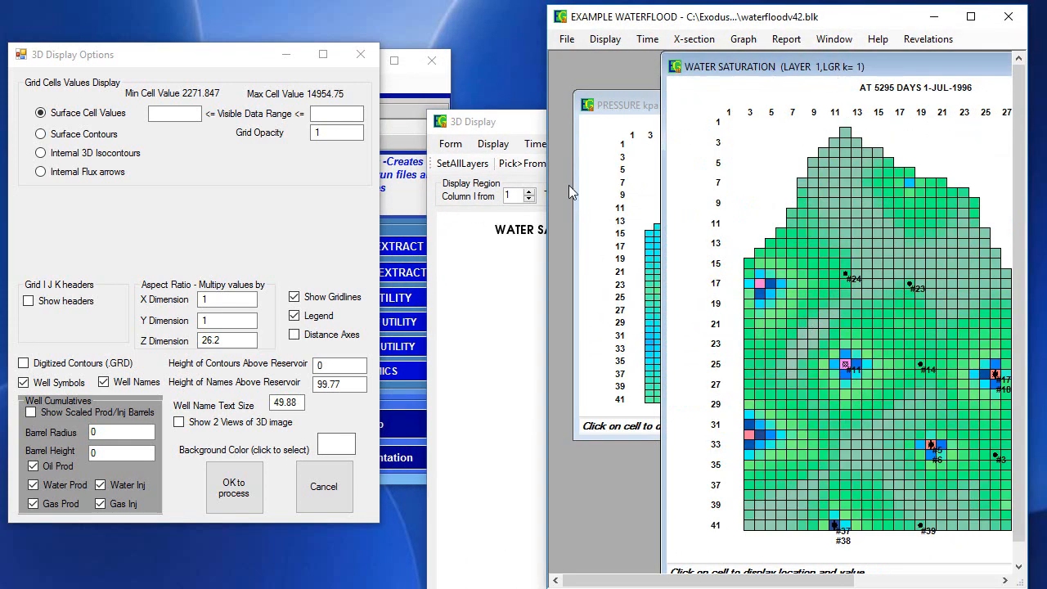
pyautogui.click(513, 308)
pyautogui.moveTo(619, 109); pyautogui.dragTo(595, 224)
pyautogui.moveTo(667, 239); pyautogui.dragTo(620, 128)
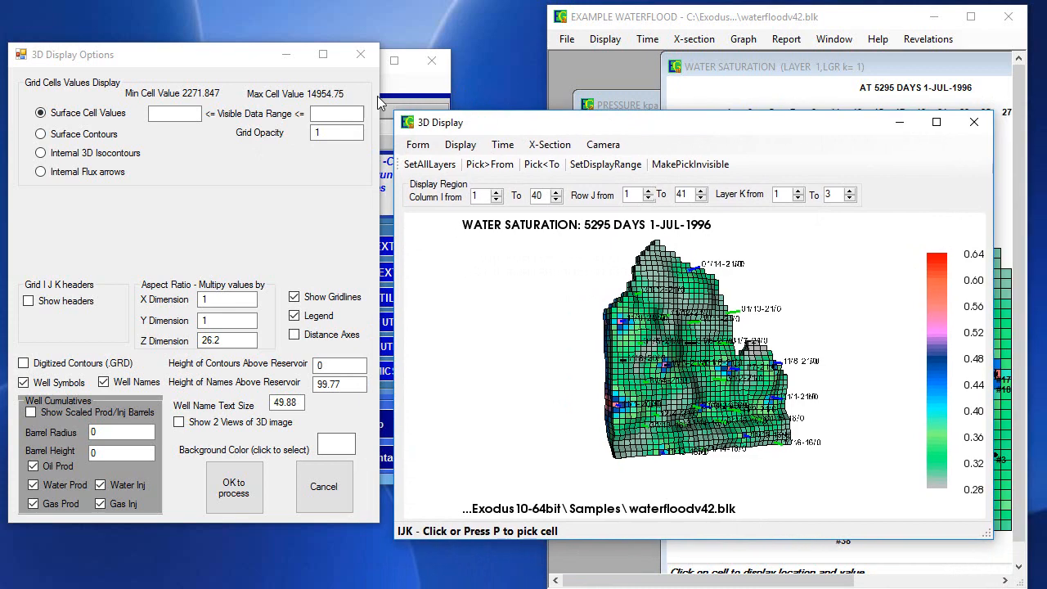
# Step: Close the pressure display options and open the 3D Display Options for the water saturation view
pyautogui.click(361, 58)
pyautogui.click(446, 145)
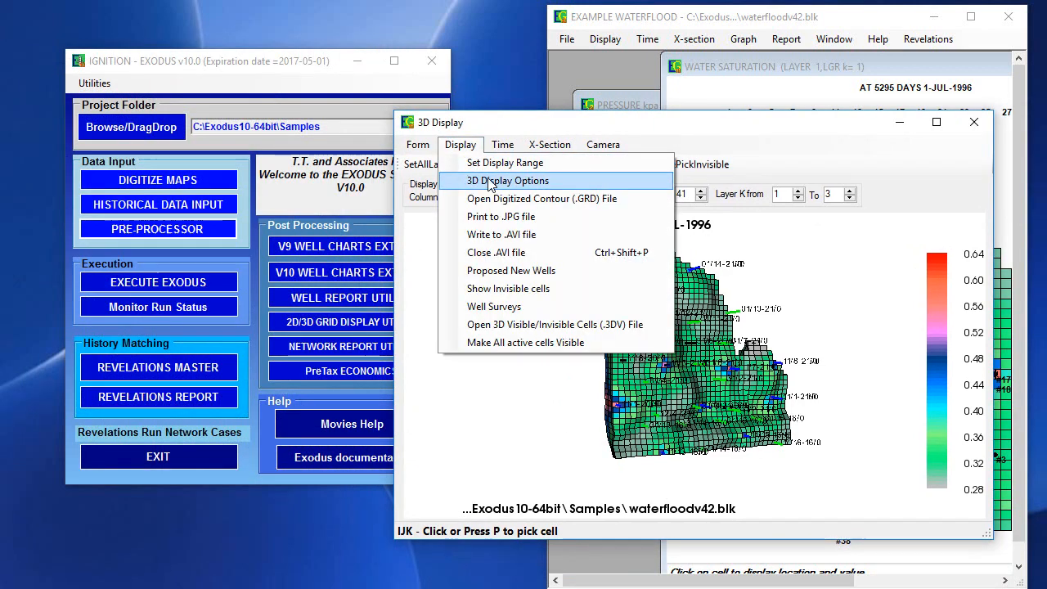
pyautogui.click(479, 179)
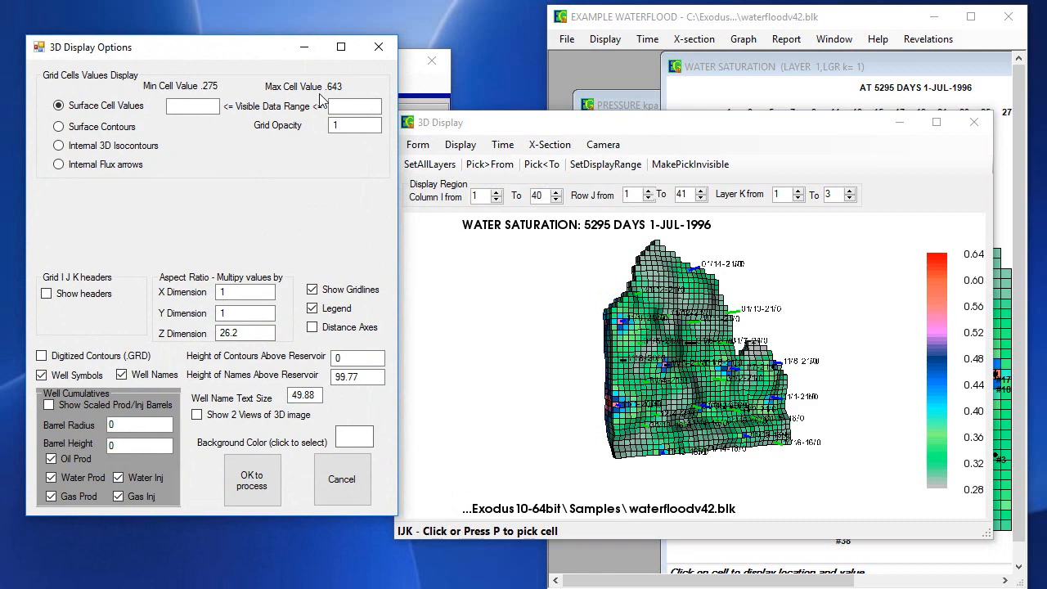
# Step: Limit the visible water saturation range of the 3D grid cells to .5 through .7 and apply it
pyautogui.moveTo(656, 387); pyautogui.dragTo(657, 358)
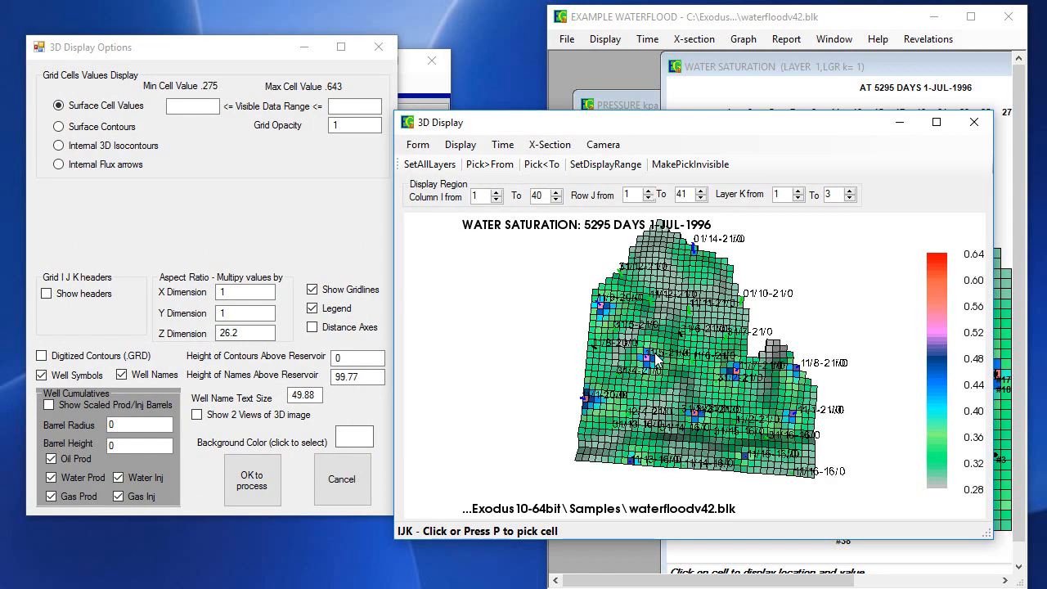
pyautogui.click(189, 107)
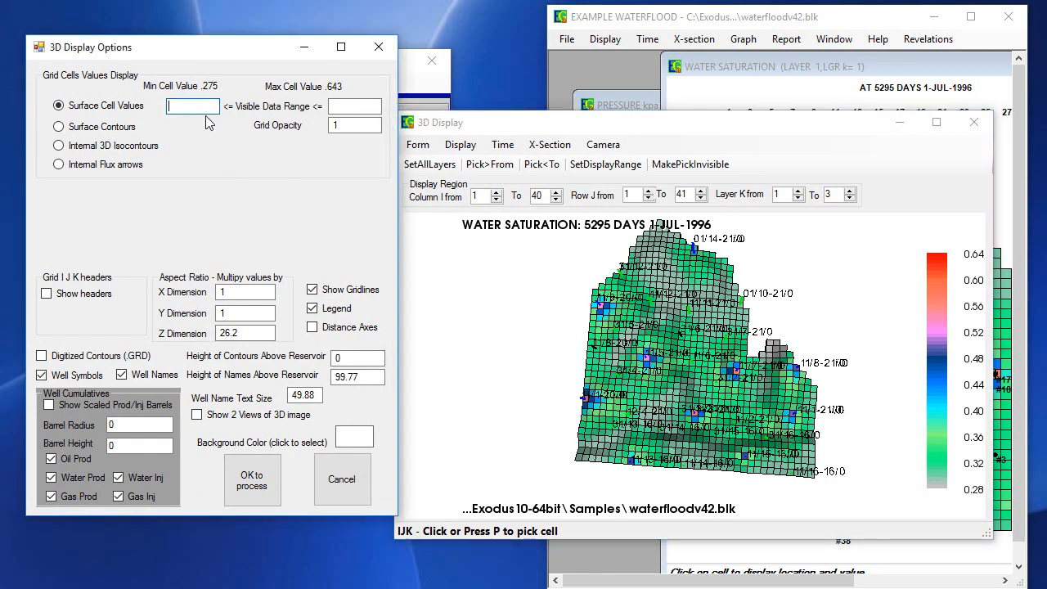
pyautogui.write('.5')
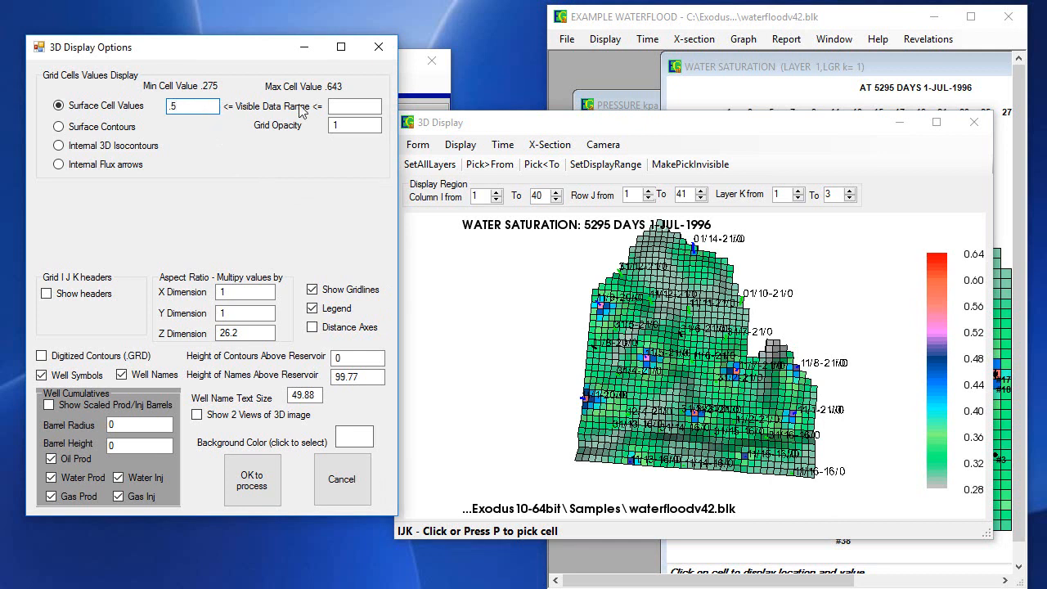
pyautogui.click(365, 107)
pyautogui.click(249, 481)
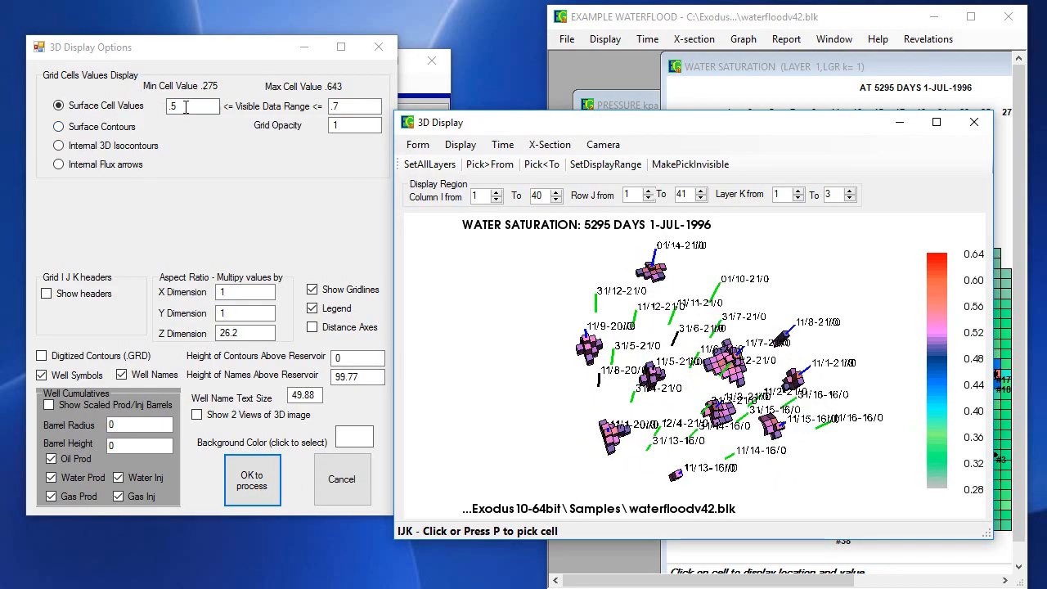
# Step: Lower the minimum of the visible data range to .4, apply it and rotate the remaining cells
pyautogui.moveTo(186, 107); pyautogui.dragTo(151, 110)
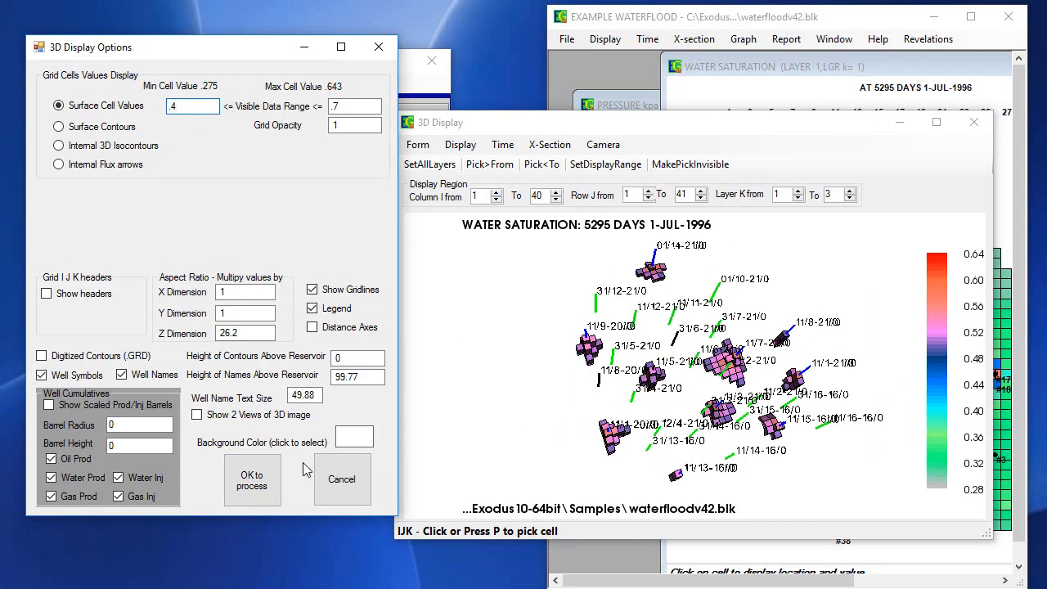
pyautogui.click(252, 480)
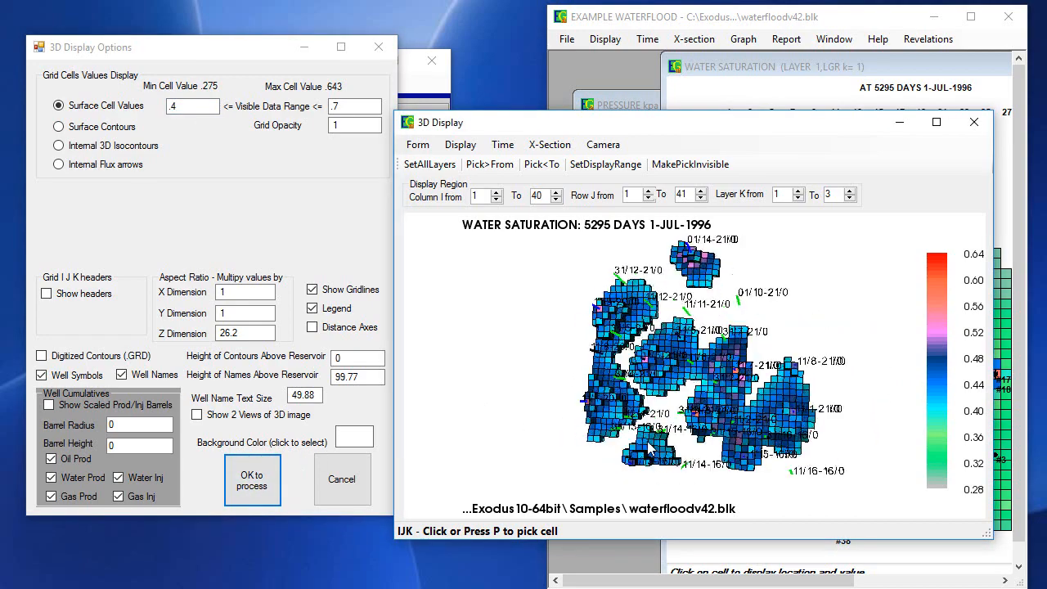
pyautogui.moveTo(652, 449); pyautogui.dragTo(596, 367)
# Step: Clear both visible data range limits and redraw the full water saturation grid
pyautogui.doubleClick(210, 105)
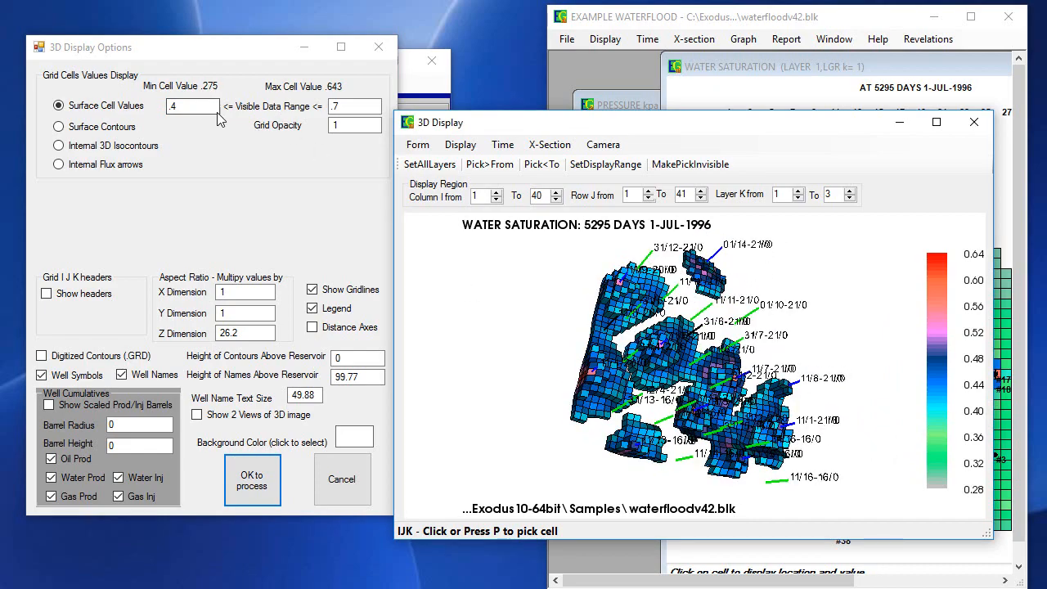
pyautogui.press('BackSpace')
pyautogui.press('Tab')
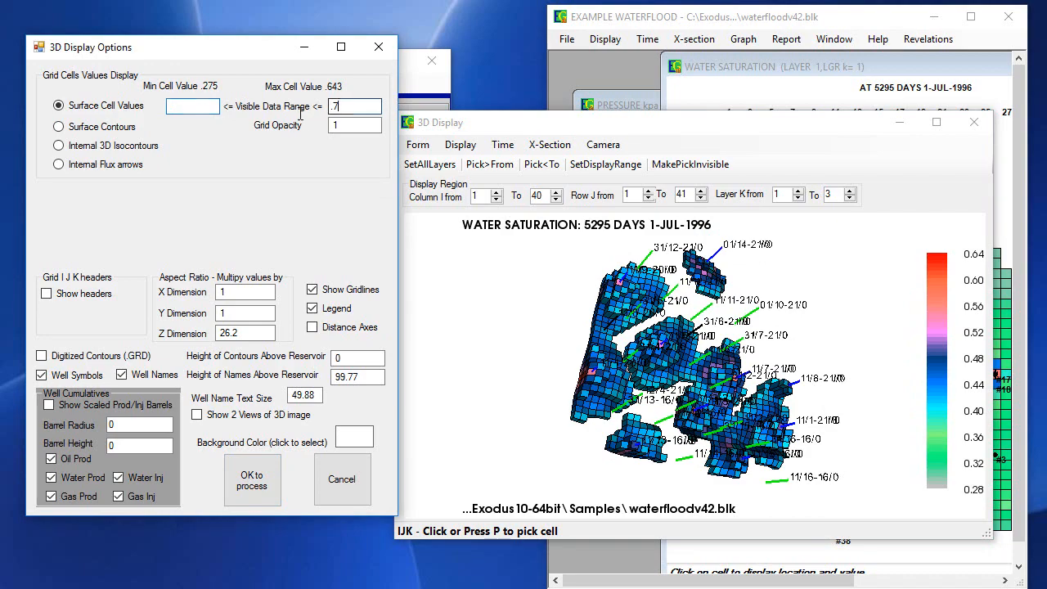
pyautogui.press('BackSpace')
pyautogui.click(252, 480)
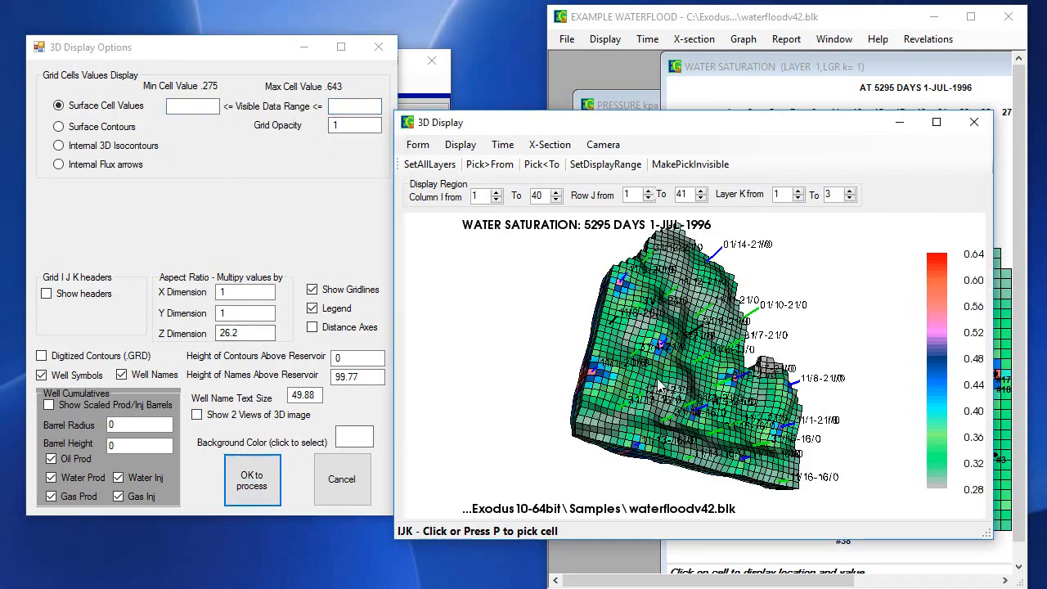
pyautogui.moveTo(700, 401); pyautogui.dragTo(615, 365)
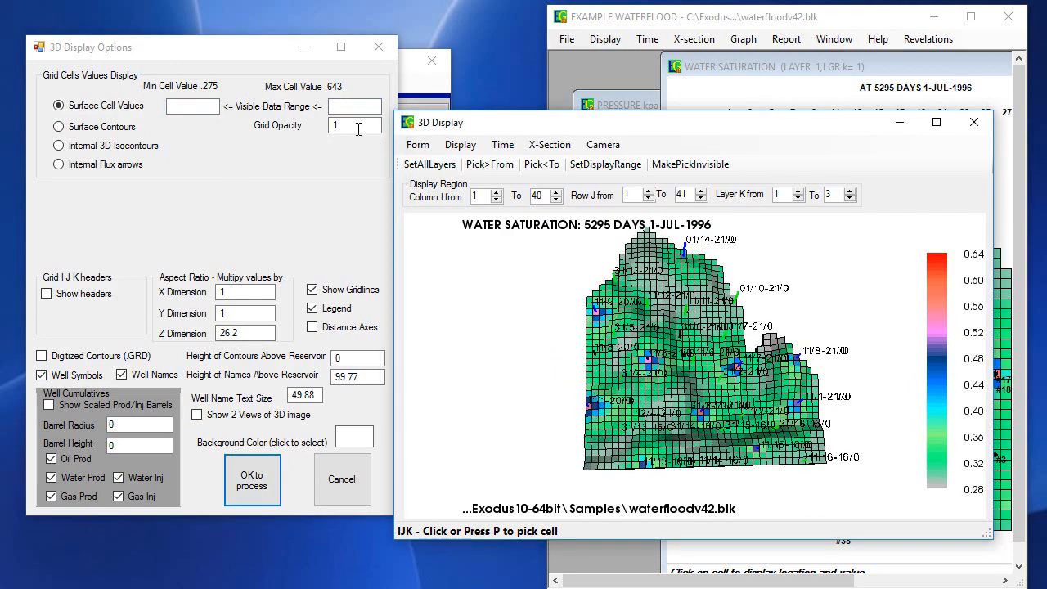
# Step: Set the grid opacity to .5, apply it and inspect the see-through model up close from several angles
pyautogui.moveTo(357, 128); pyautogui.dragTo(307, 134)
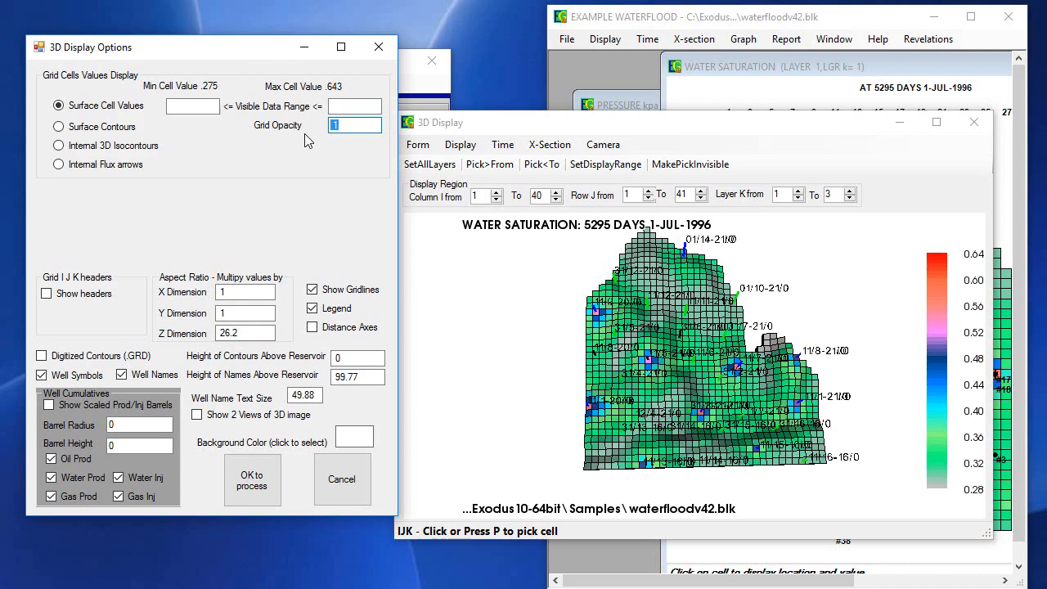
pyautogui.click(252, 480)
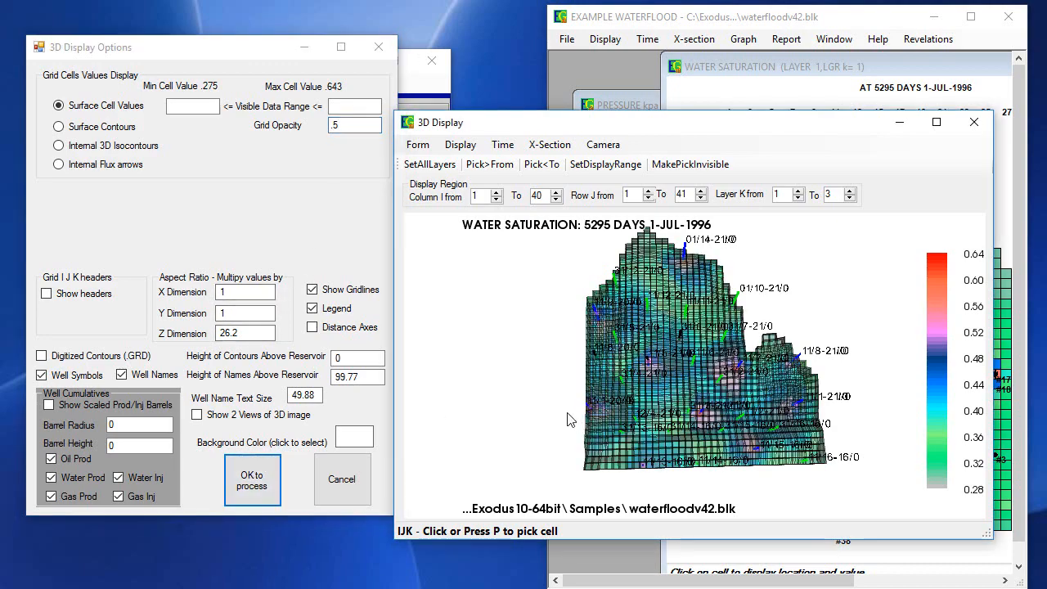
pyautogui.moveTo(569, 419); pyautogui.dragTo(639, 384)
pyautogui.scroll(4, 638, 380)
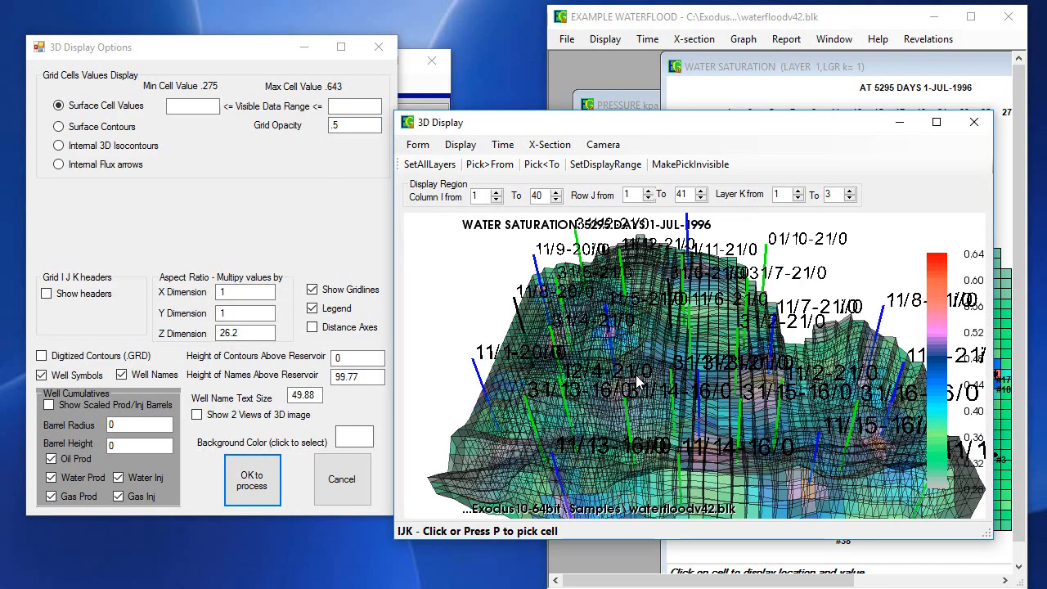
pyautogui.moveTo(731, 444); pyautogui.dragTo(754, 464)
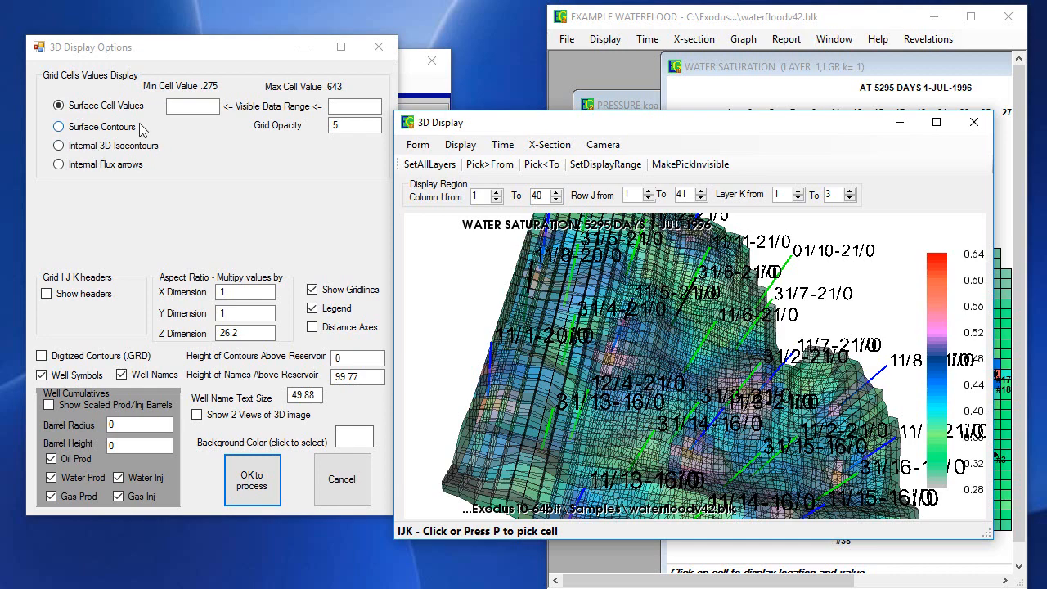
# Step: Restore the grid opacity to 1 and display the saturation as surface contours with 5 equal contours
pyautogui.moveTo(376, 128); pyautogui.dragTo(282, 139)
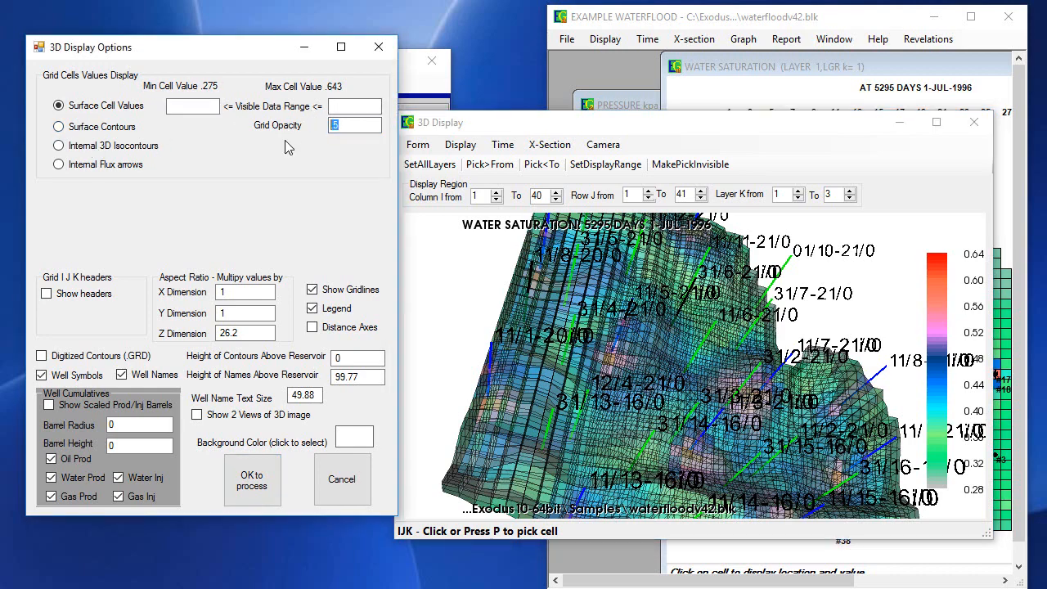
pyautogui.click(90, 125)
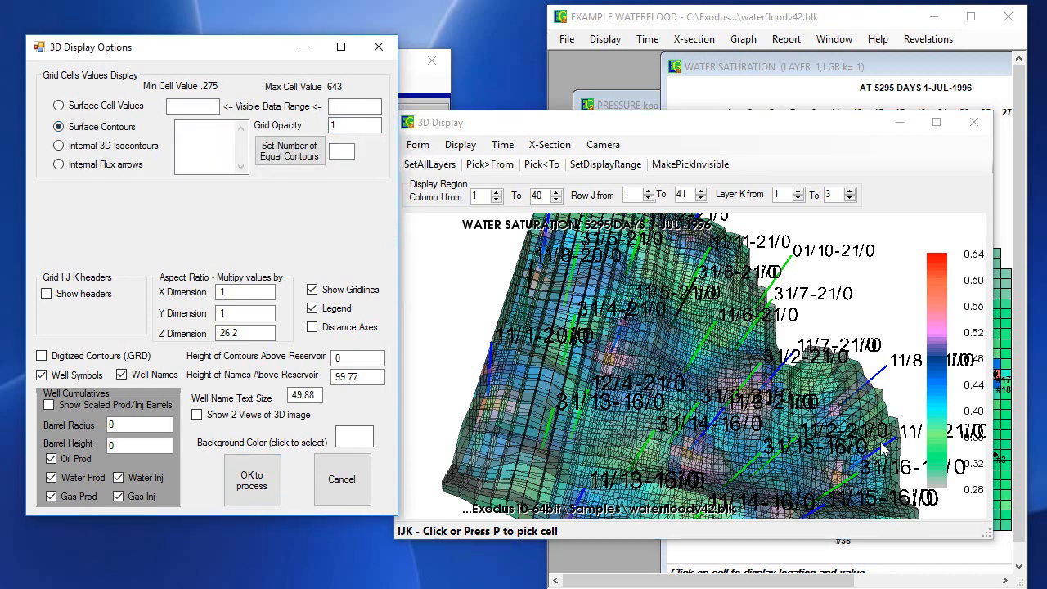
pyautogui.moveTo(869, 446); pyautogui.dragTo(852, 434)
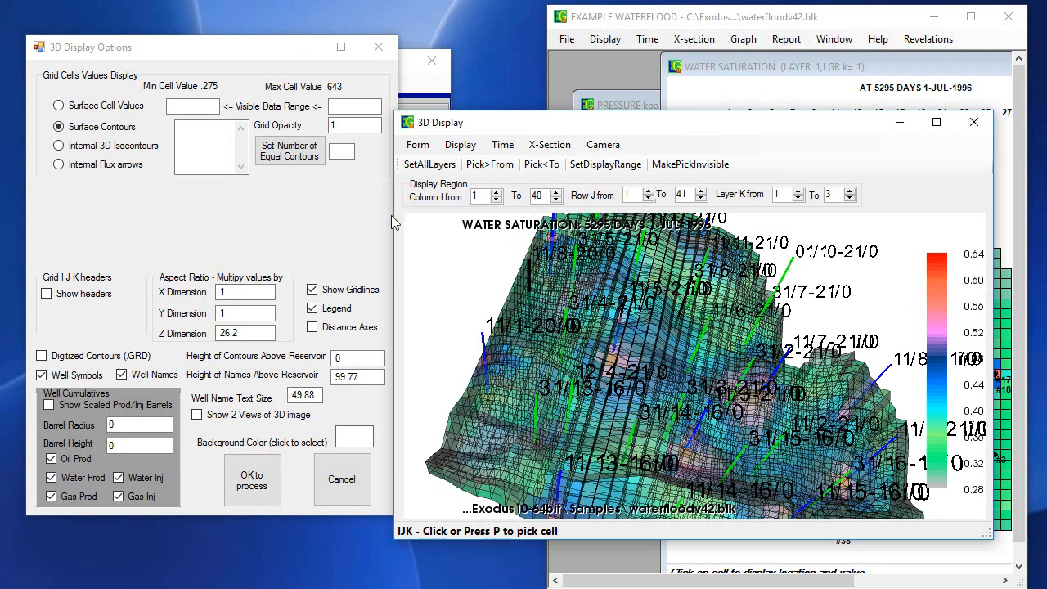
pyautogui.click(348, 150)
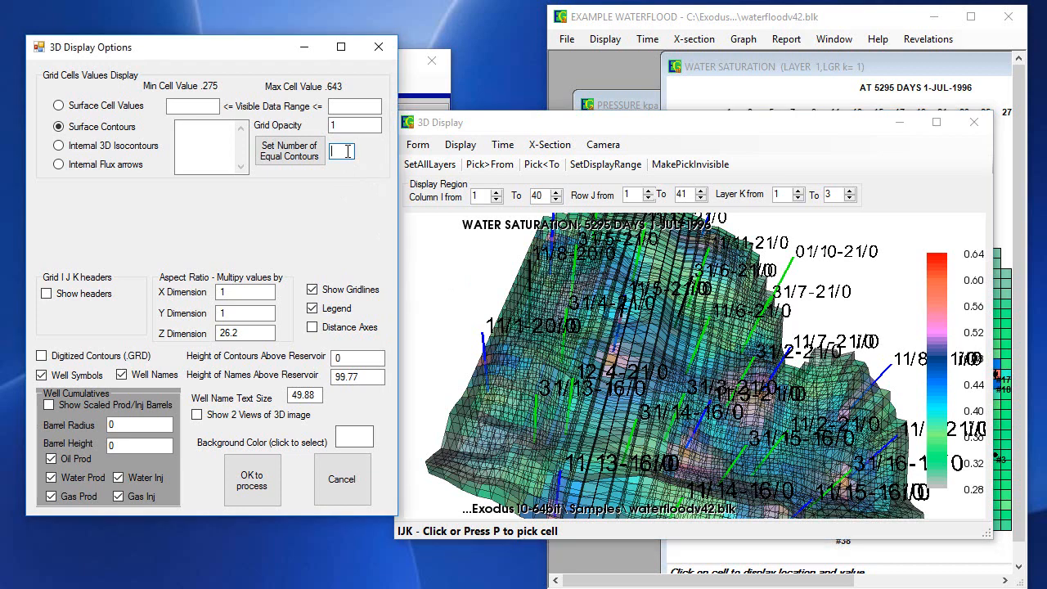
pyautogui.click(286, 156)
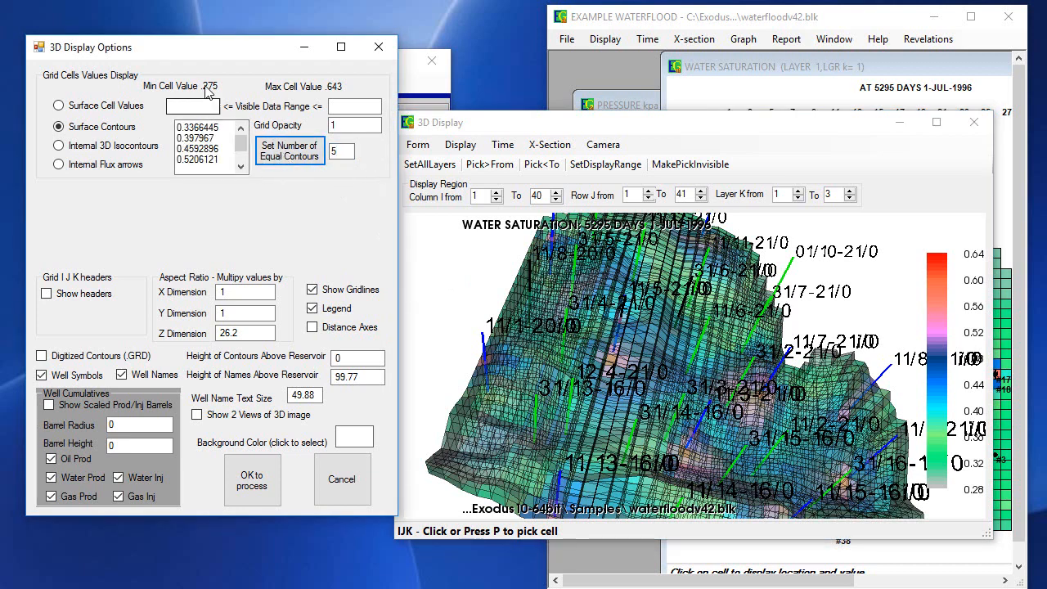
pyautogui.click(252, 483)
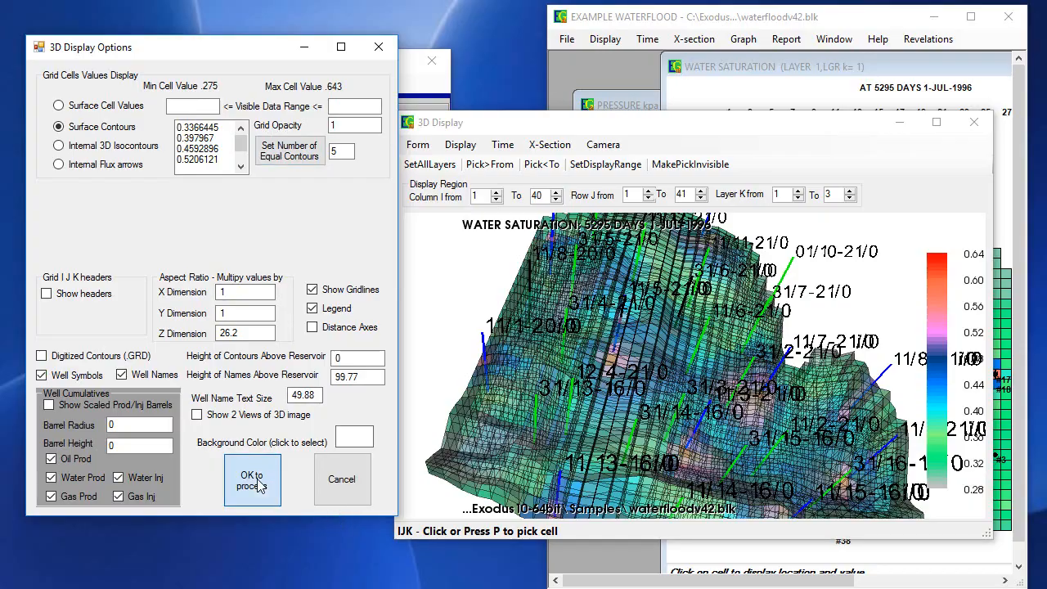
pyautogui.moveTo(722, 422); pyautogui.dragTo(618, 369)
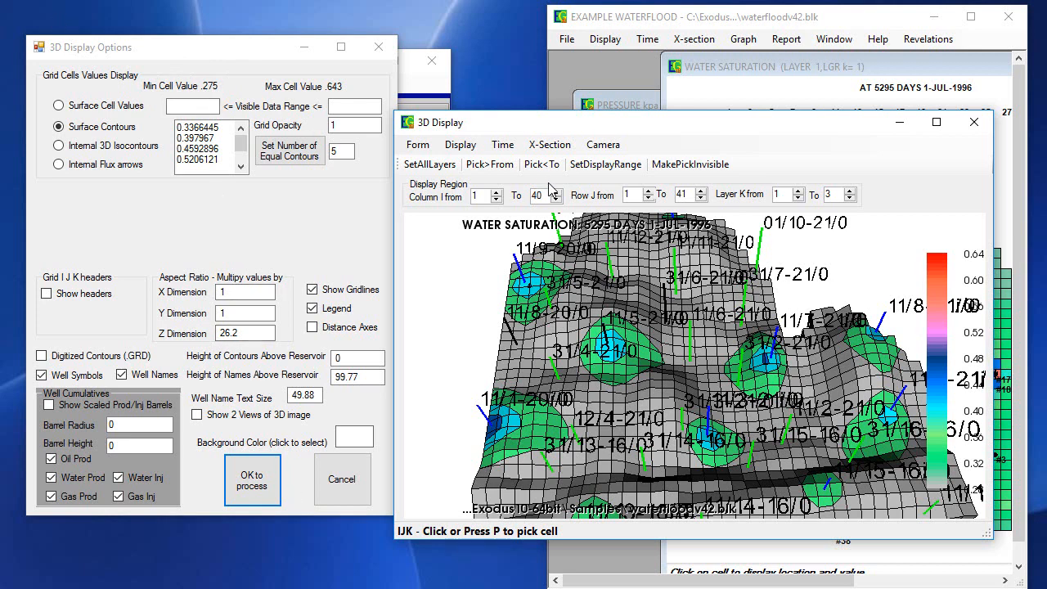
# Step: Set the 3D view to 1-JAN-1990 and animate the surface contours through time while rotating the model
pyautogui.click(503, 144)
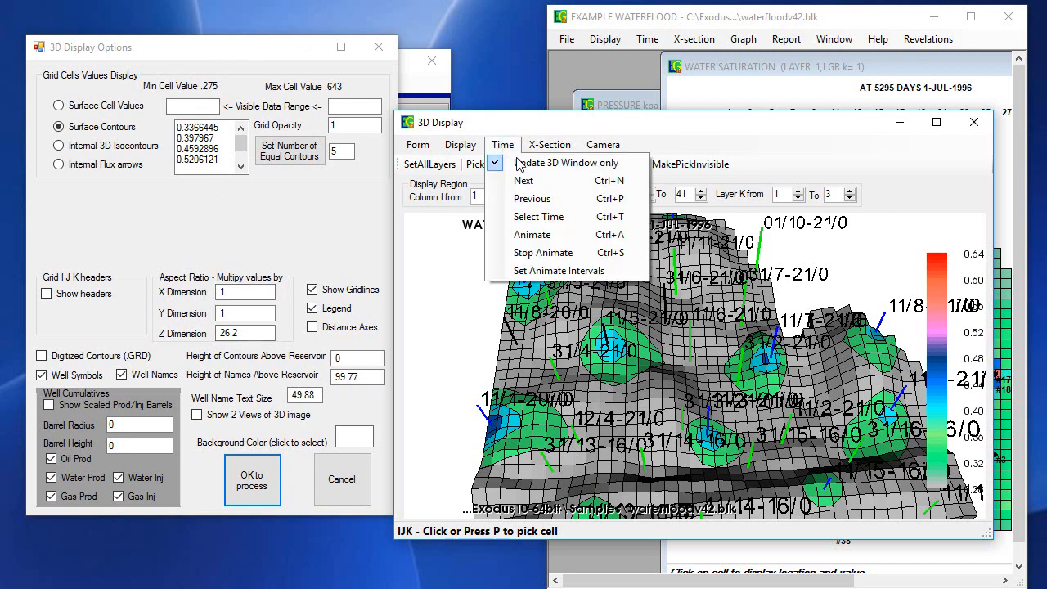
pyautogui.click(540, 217)
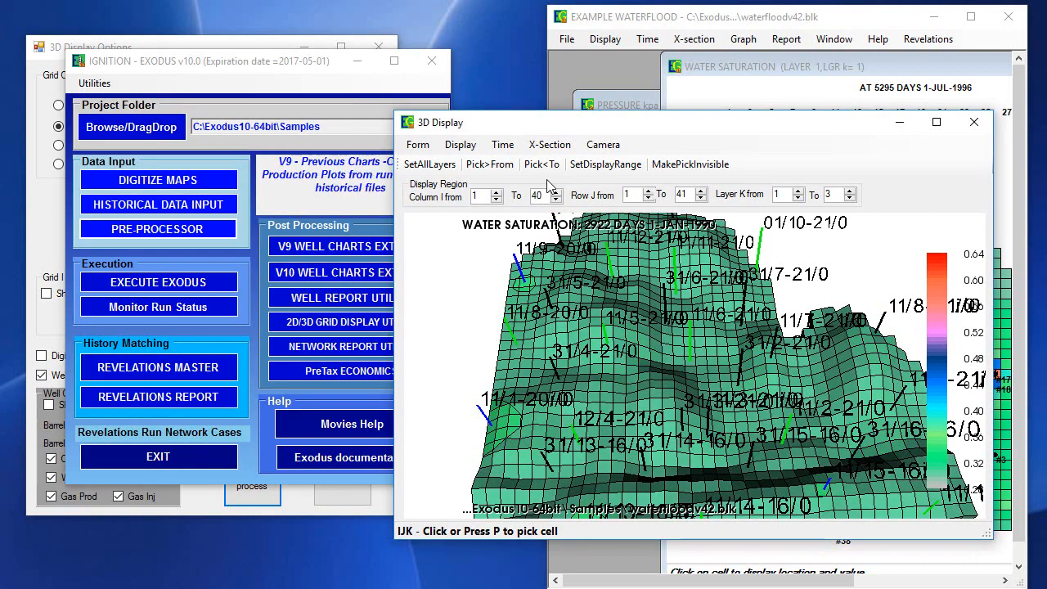
pyautogui.click(502, 144)
pyautogui.click(554, 246)
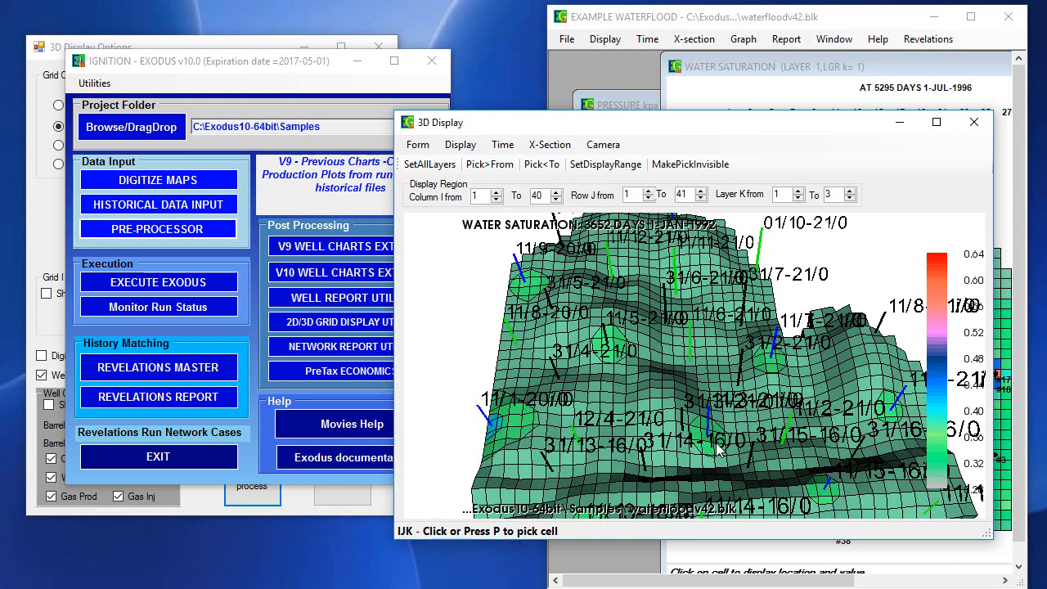
pyautogui.moveTo(646, 471)
pyautogui.mouseDown()
pyautogui.moveTo(692, 435)
pyautogui.moveTo(647, 486)
pyautogui.mouseUp()
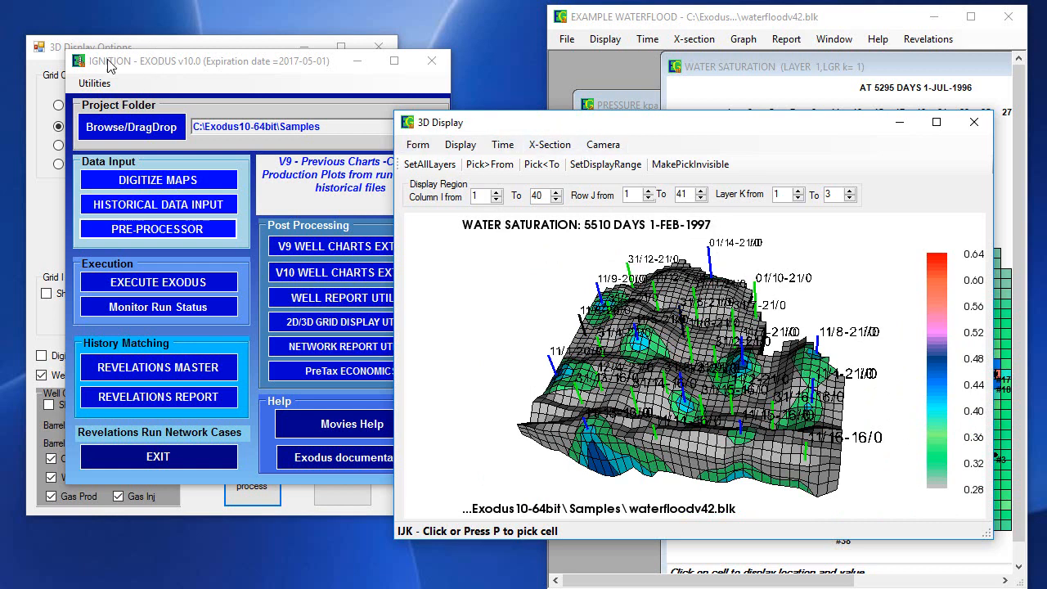
# Step: Switch the grid values display to internal 3D isocontours, apply it and rotate the model
pyautogui.click(30, 231)
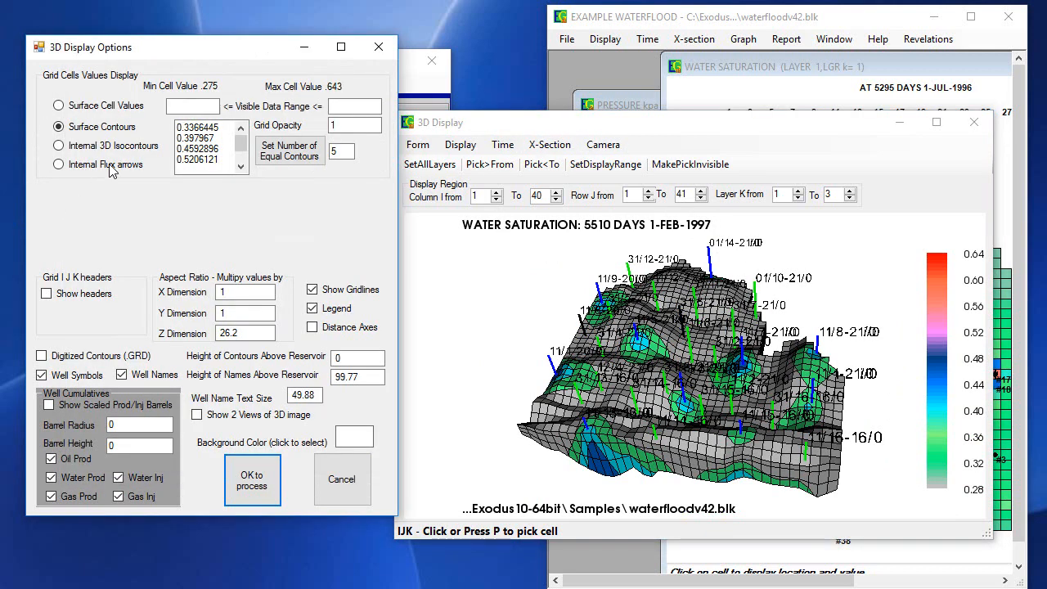
pyautogui.click(90, 151)
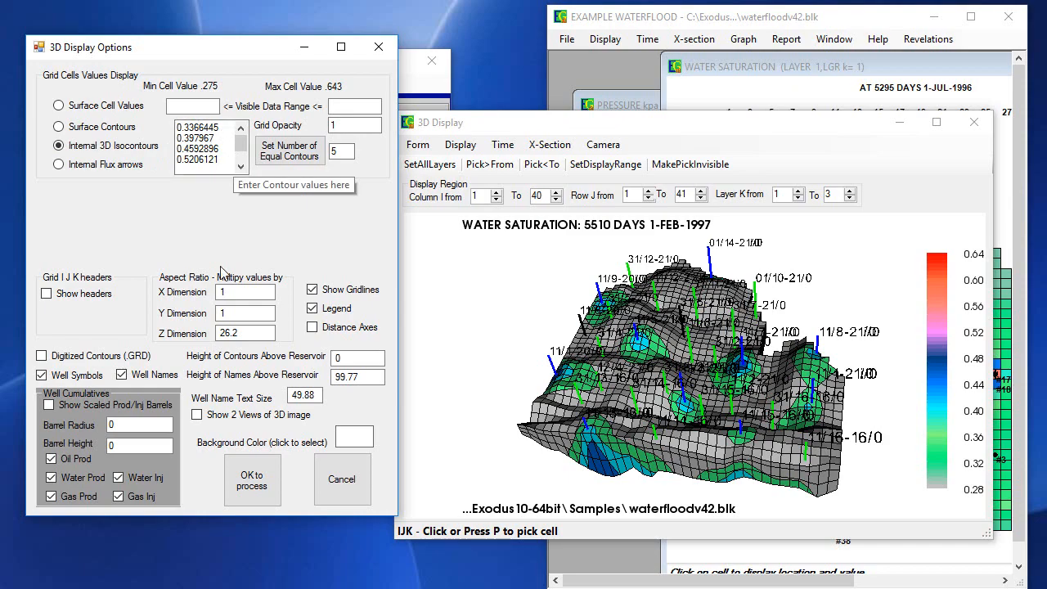
pyautogui.click(263, 477)
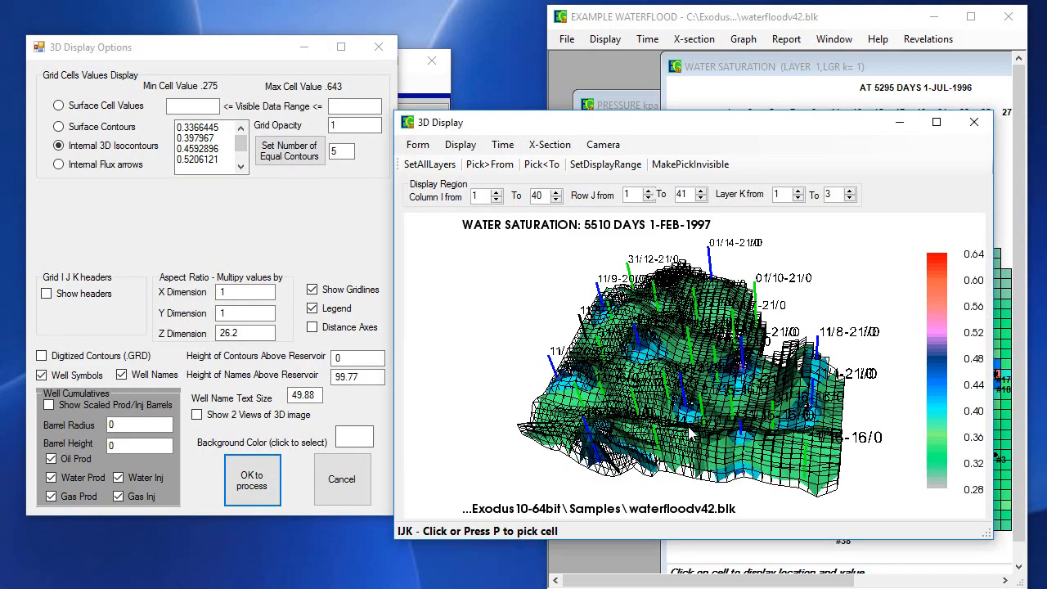
pyautogui.moveTo(688, 428); pyautogui.dragTo(784, 462)
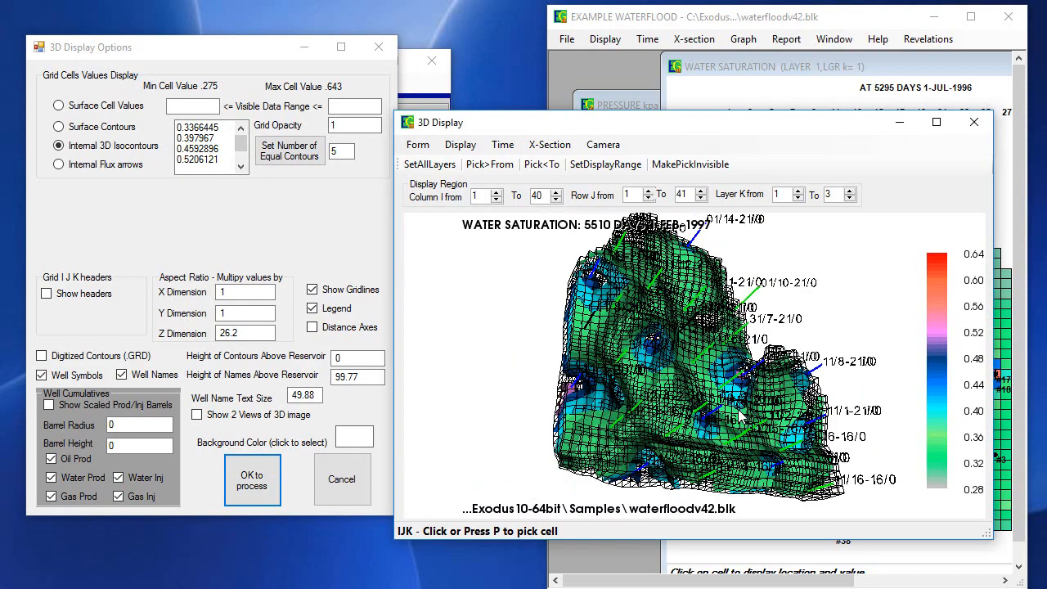
# Step: Set the isocontour view to 1-JUL-1991, rotate it and make the 3D Display window taller
pyautogui.click(504, 146)
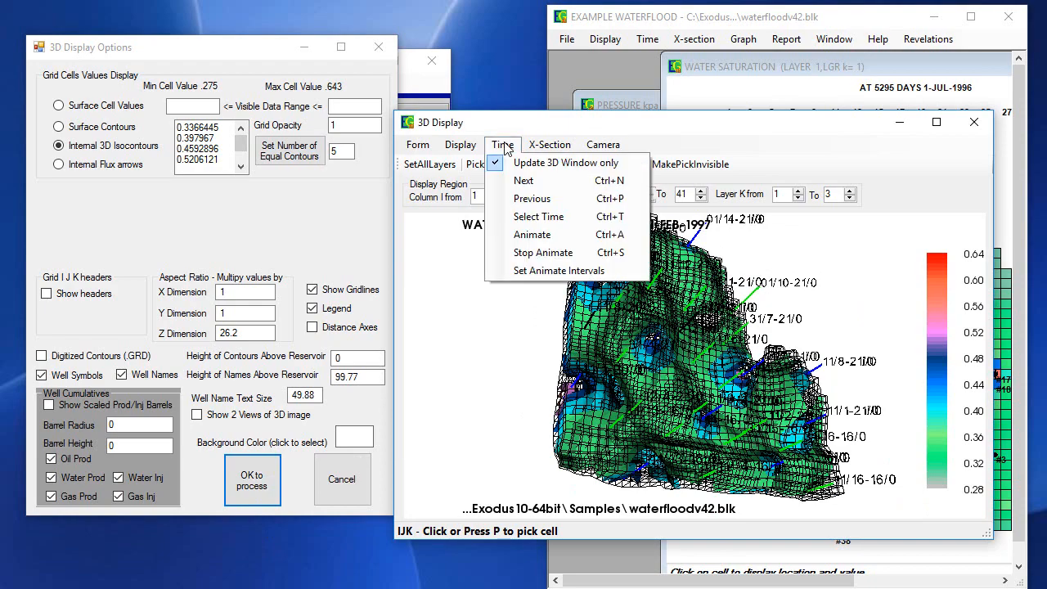
pyautogui.click(507, 199)
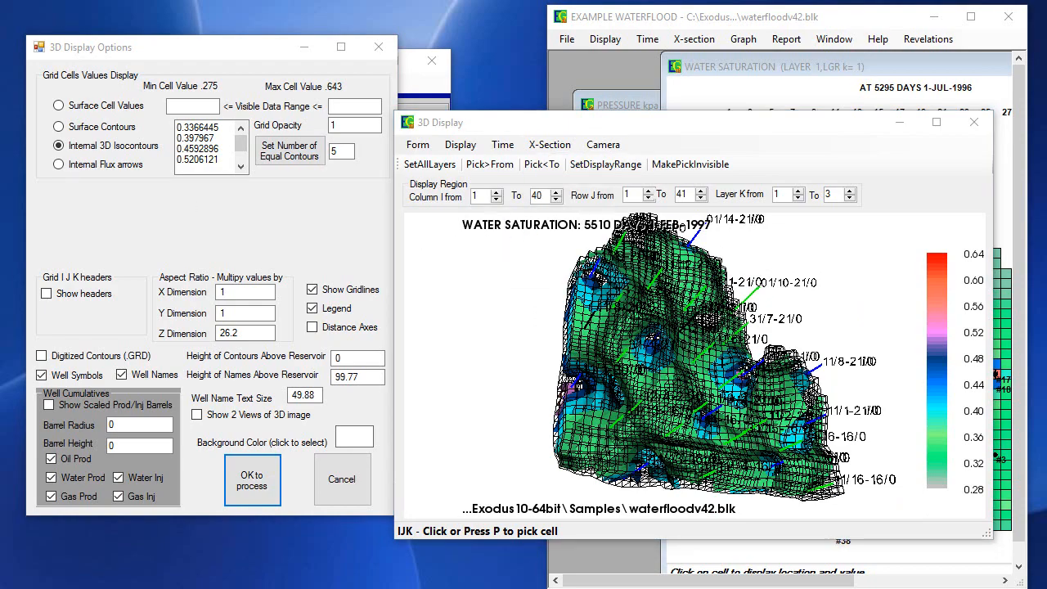
pyautogui.moveTo(772, 474); pyautogui.dragTo(698, 463)
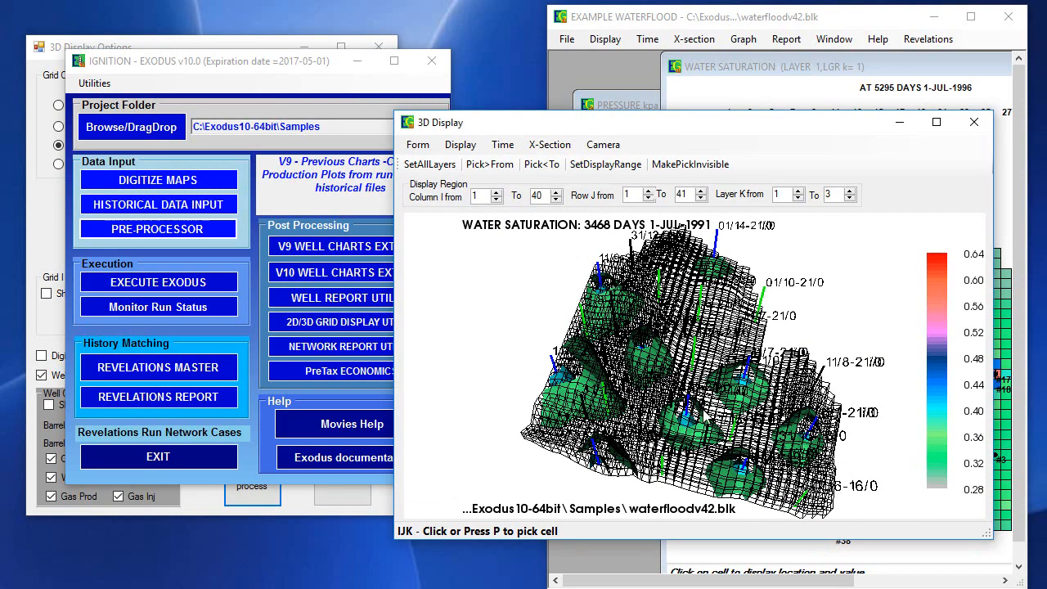
pyautogui.moveTo(693, 541); pyautogui.dragTo(694, 588)
pyautogui.moveTo(612, 114); pyautogui.dragTo(612, 52)
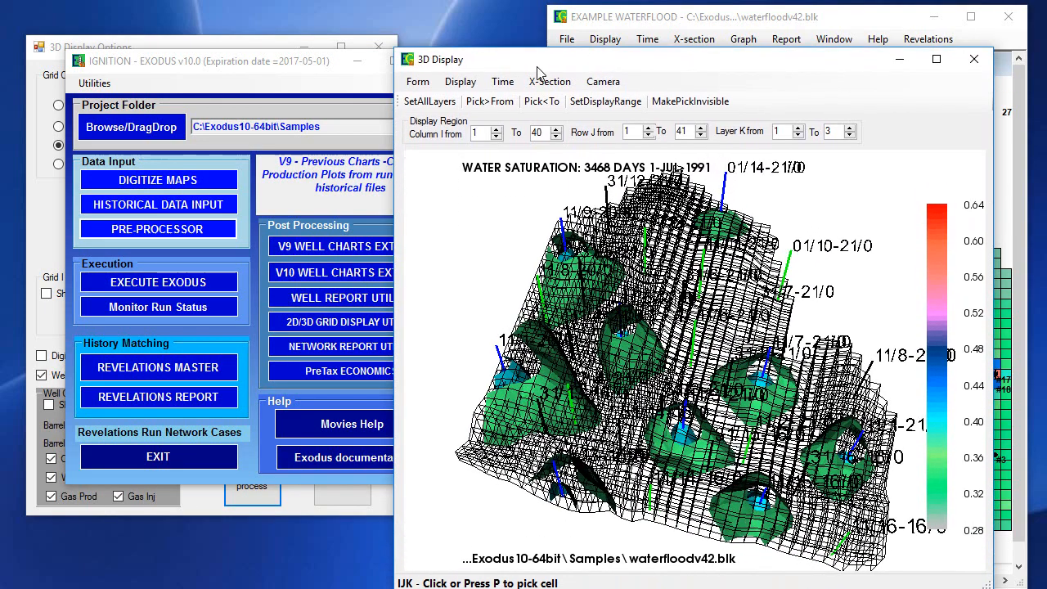
# Step: Animate the internal isocontours through time, and bring the 3D Display Options back to the front
pyautogui.click(503, 81)
pyautogui.click(550, 171)
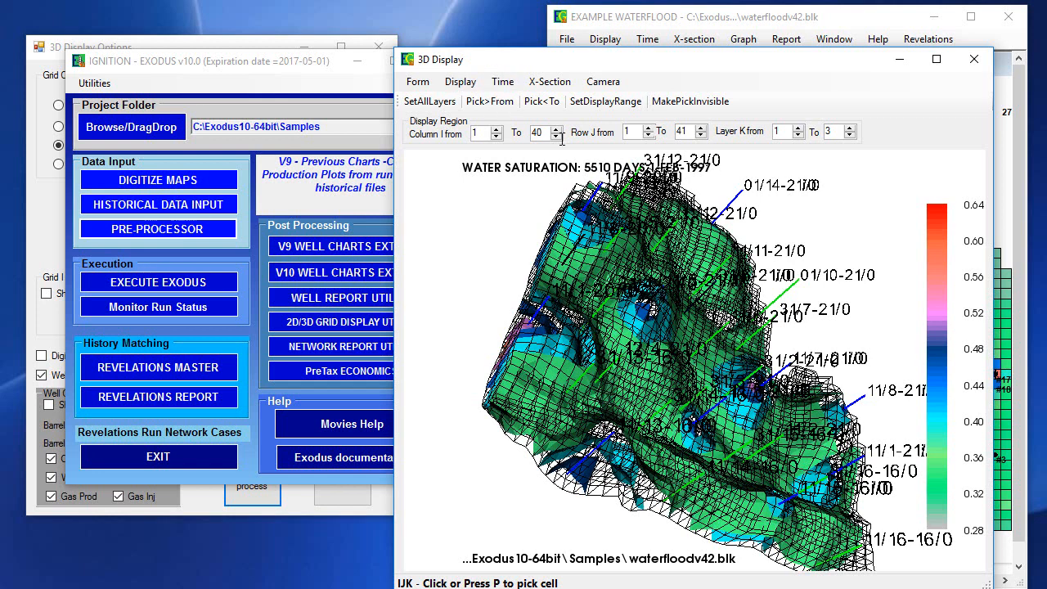
pyautogui.click(51, 238)
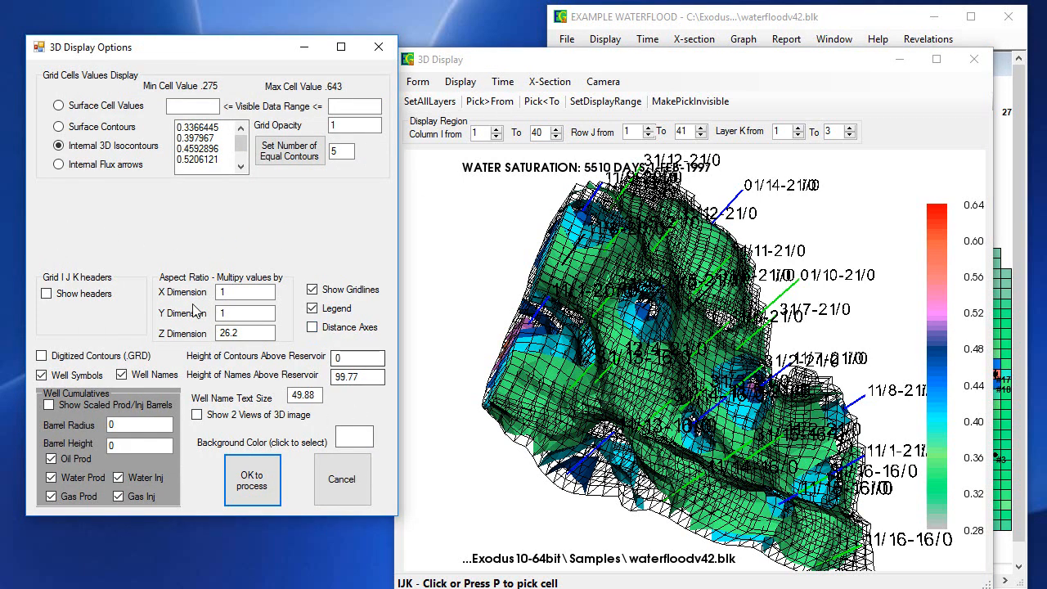
# Step: Show the grid I J K headers without leader lines and apply the change to the 3D view
pyautogui.click(73, 293)
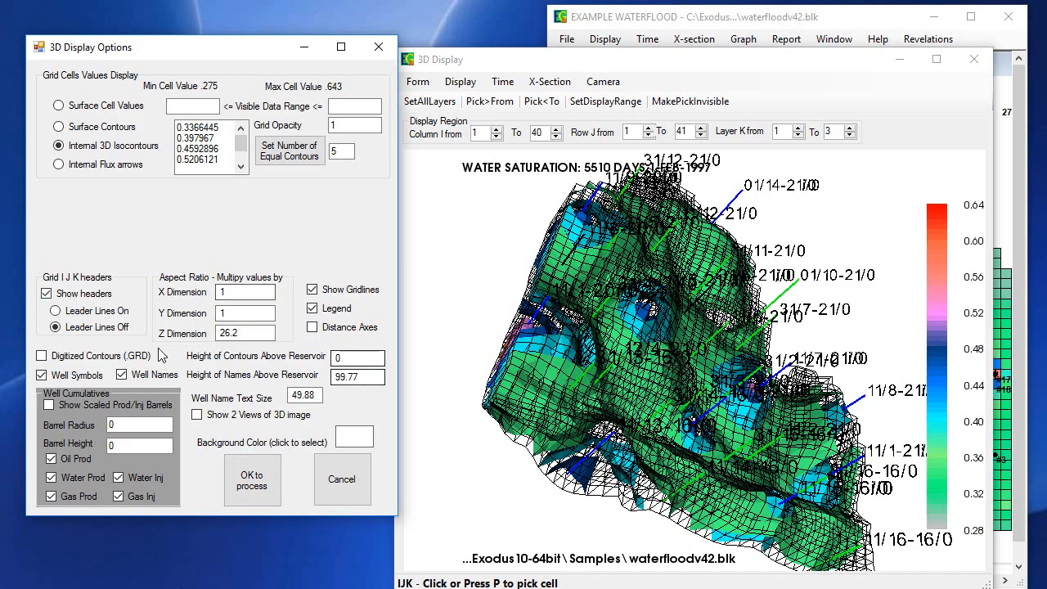
pyautogui.moveTo(715, 351); pyautogui.dragTo(637, 408)
pyautogui.scroll(-3, 635, 397)
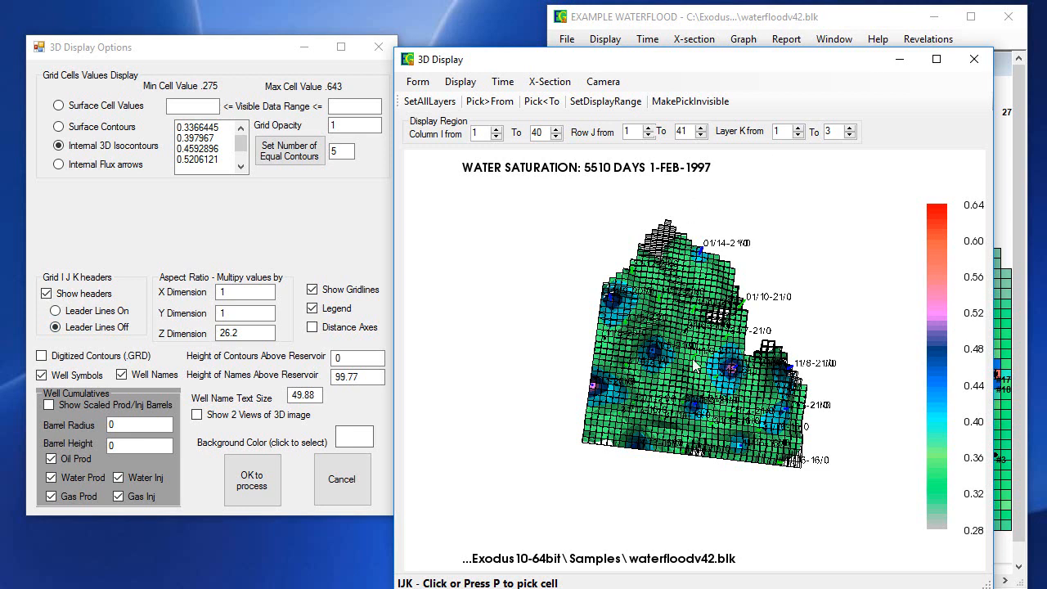
pyautogui.click(247, 481)
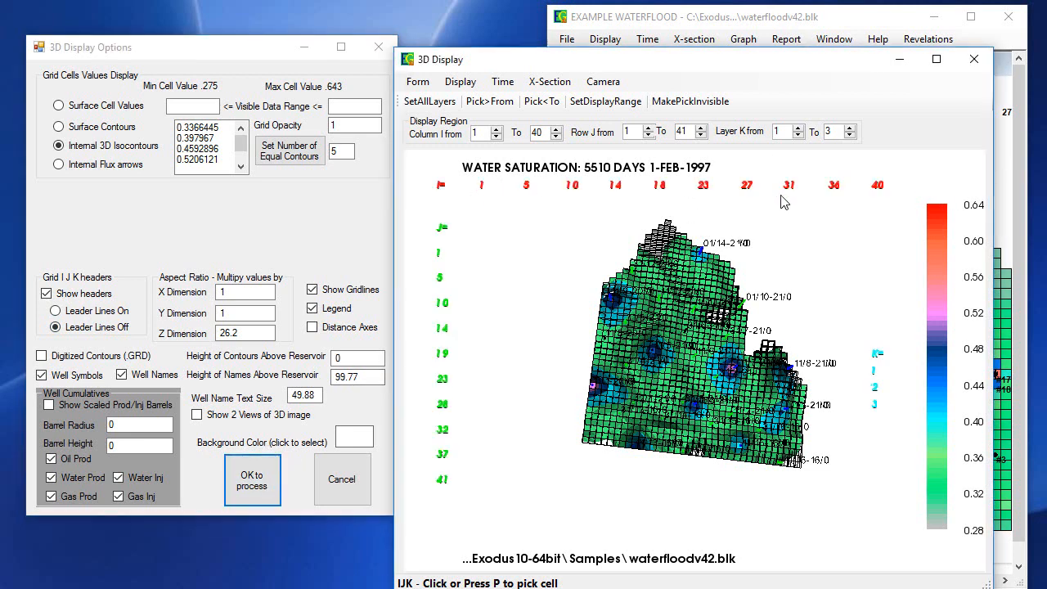
# Step: Turn the leader lines of the I J K headers on, apply it and inspect the model from several angles
pyautogui.click(78, 318)
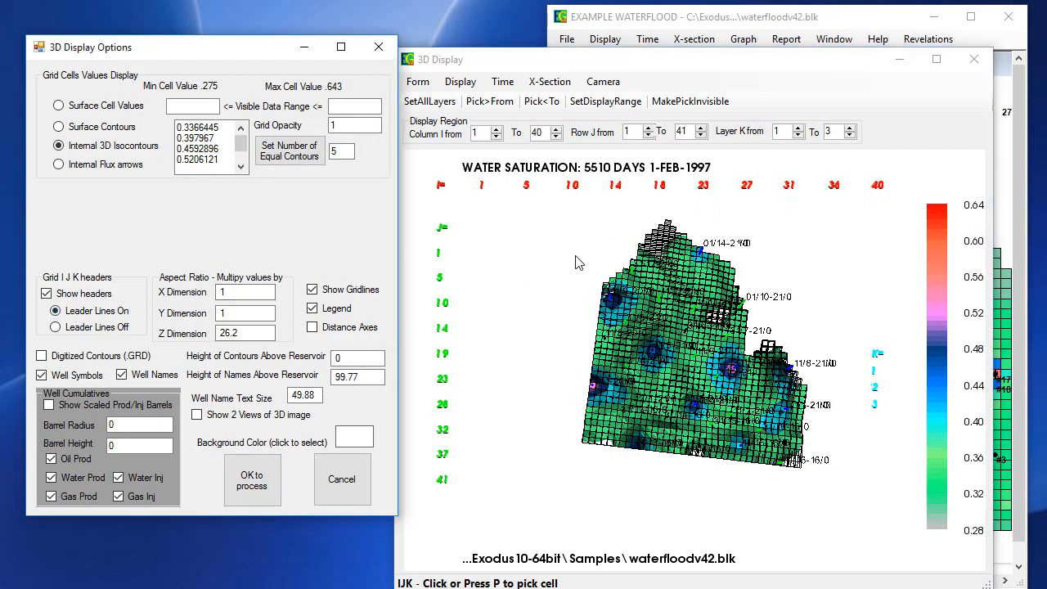
pyautogui.click(255, 481)
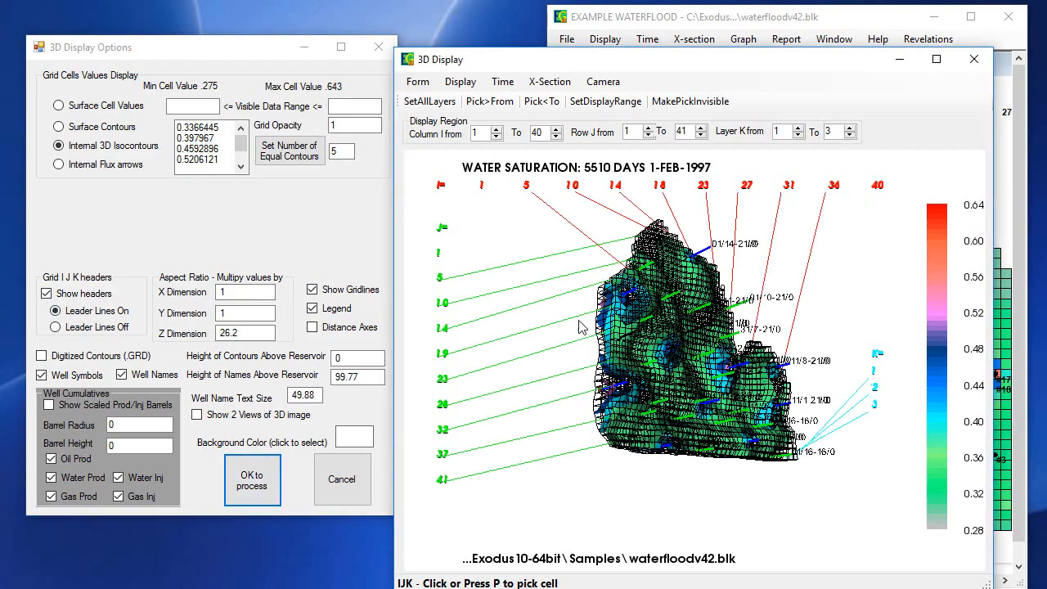
pyautogui.moveTo(626, 311); pyautogui.dragTo(604, 342)
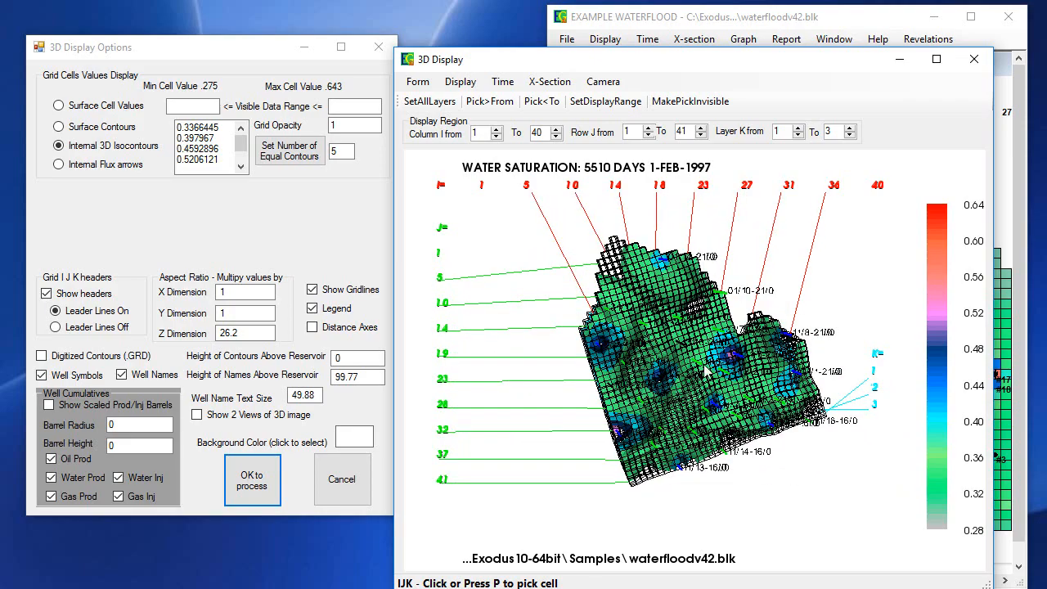
pyautogui.moveTo(707, 369); pyautogui.dragTo(673, 350)
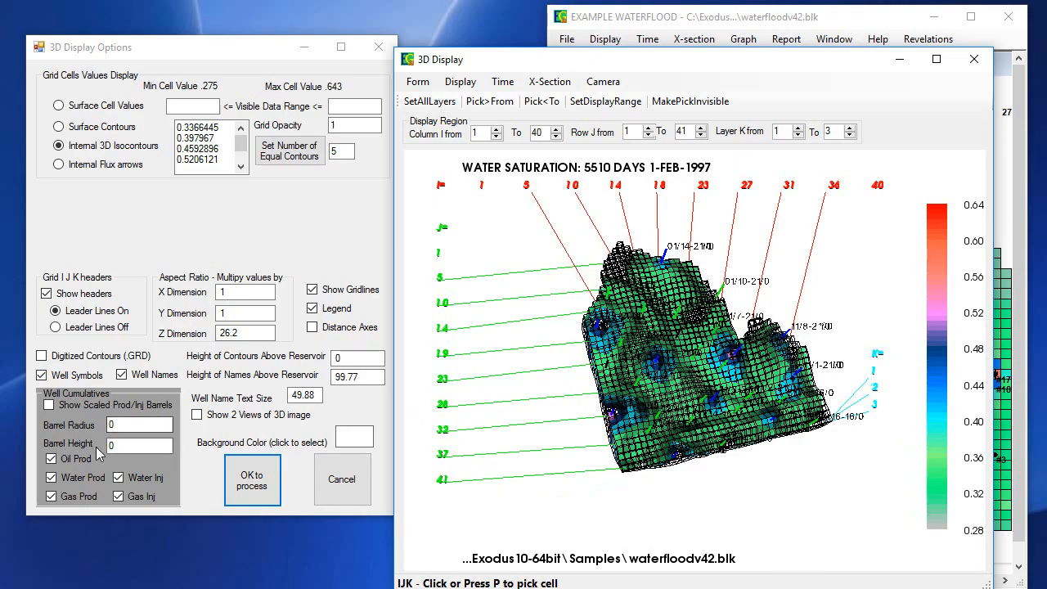
pyautogui.scroll(2, 619, 384)
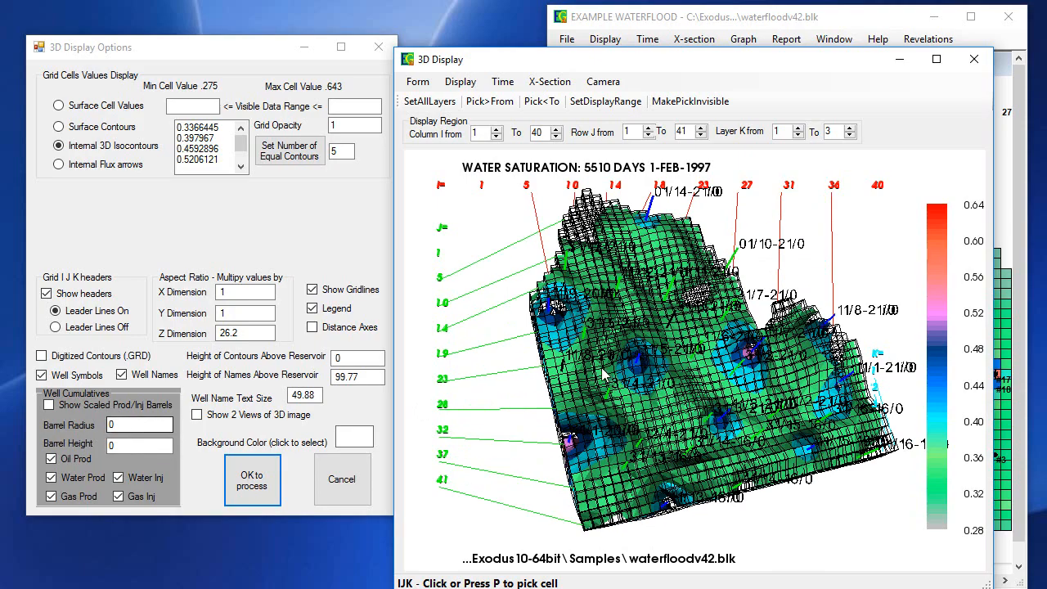
pyautogui.moveTo(602, 368); pyautogui.dragTo(564, 268)
pyautogui.moveTo(673, 338); pyautogui.dragTo(728, 375)
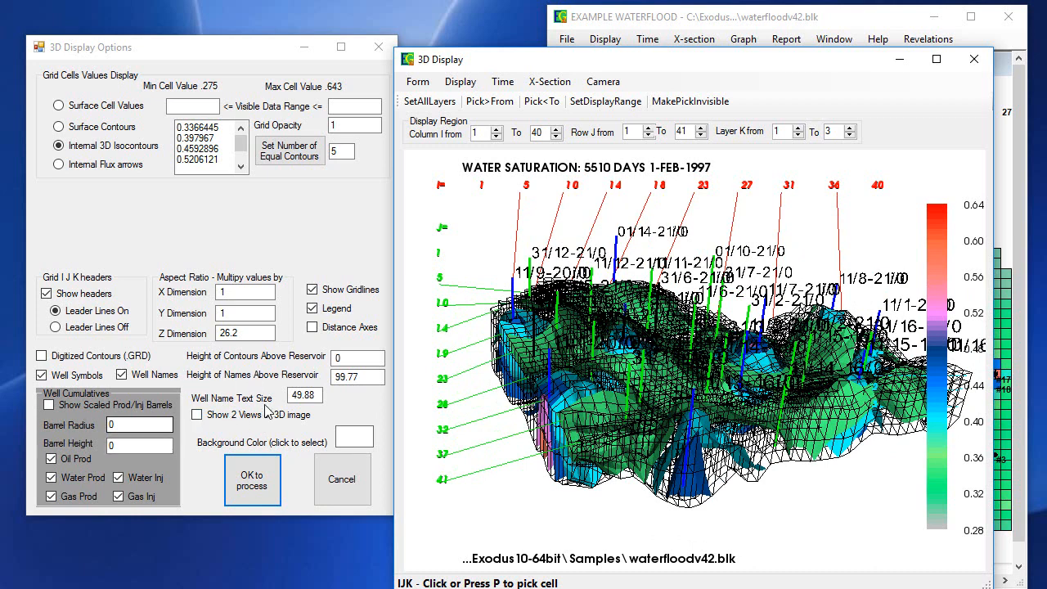
# Step: Hide the well names, show scaled production/injection barrels above the wells and apply both changes
pyautogui.click(122, 375)
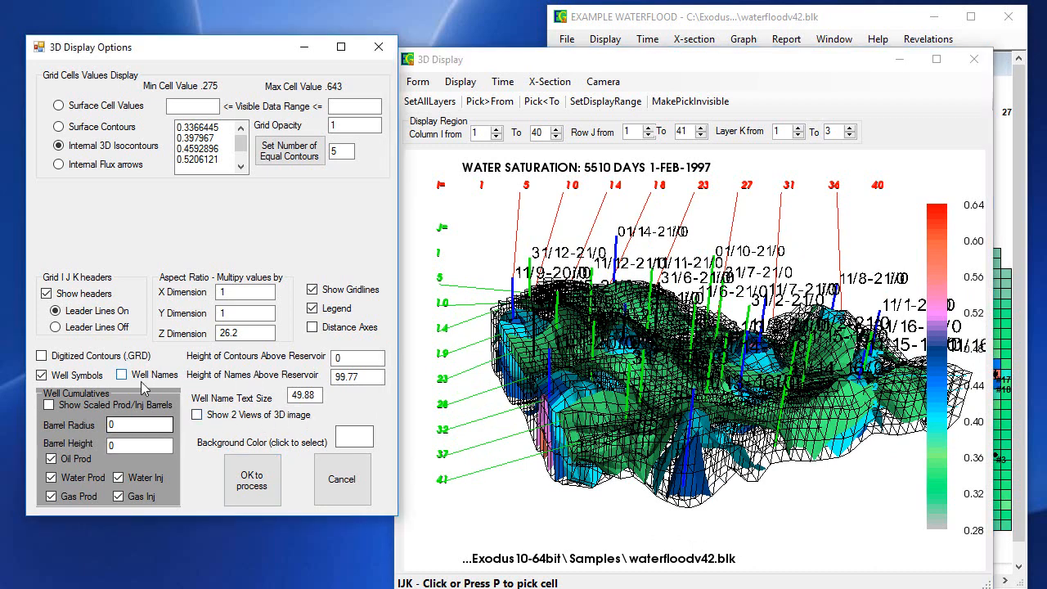
pyautogui.click(252, 481)
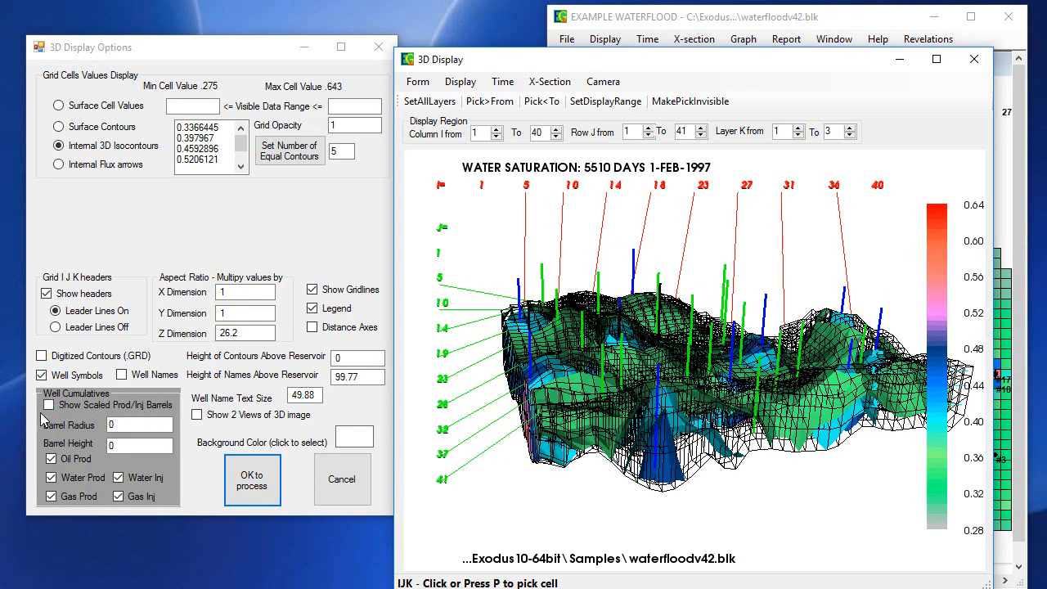
pyautogui.click(49, 406)
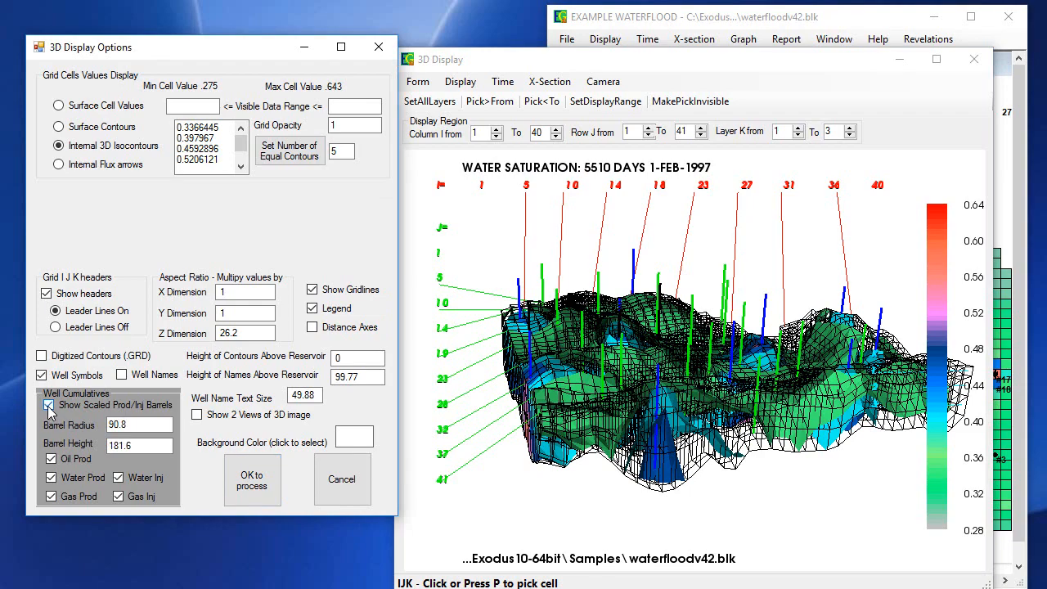
pyautogui.click(254, 486)
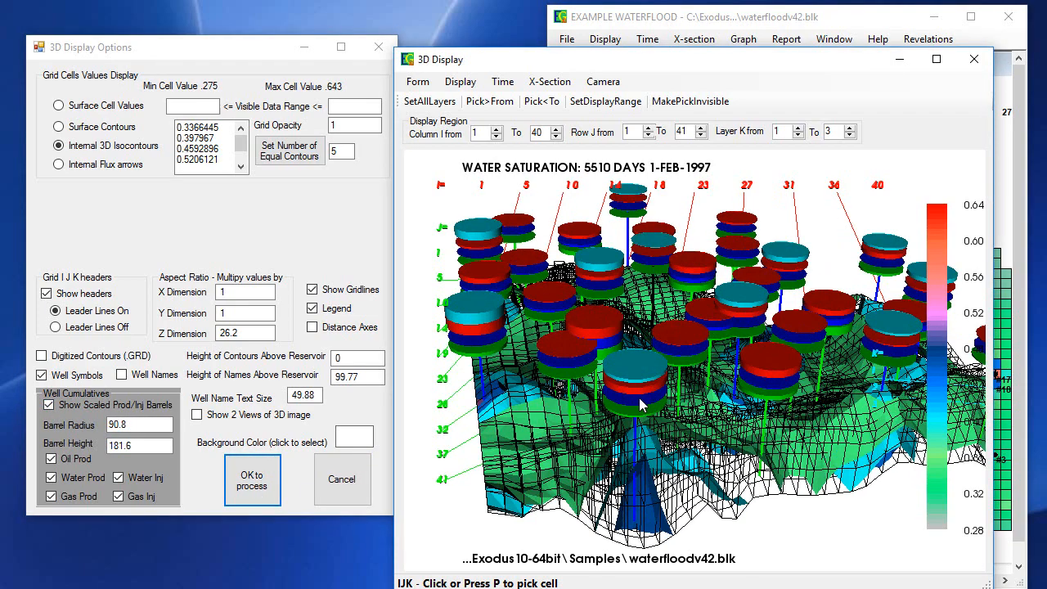
pyautogui.scroll(3, 642, 407)
pyautogui.scroll(-2, 642, 406)
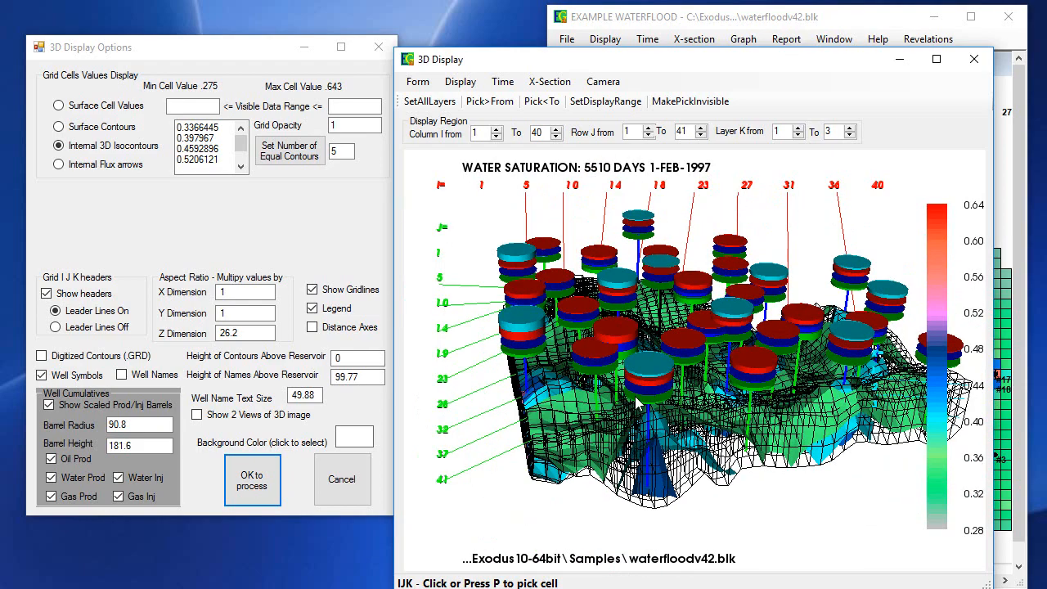
pyautogui.moveTo(669, 367); pyautogui.dragTo(671, 320)
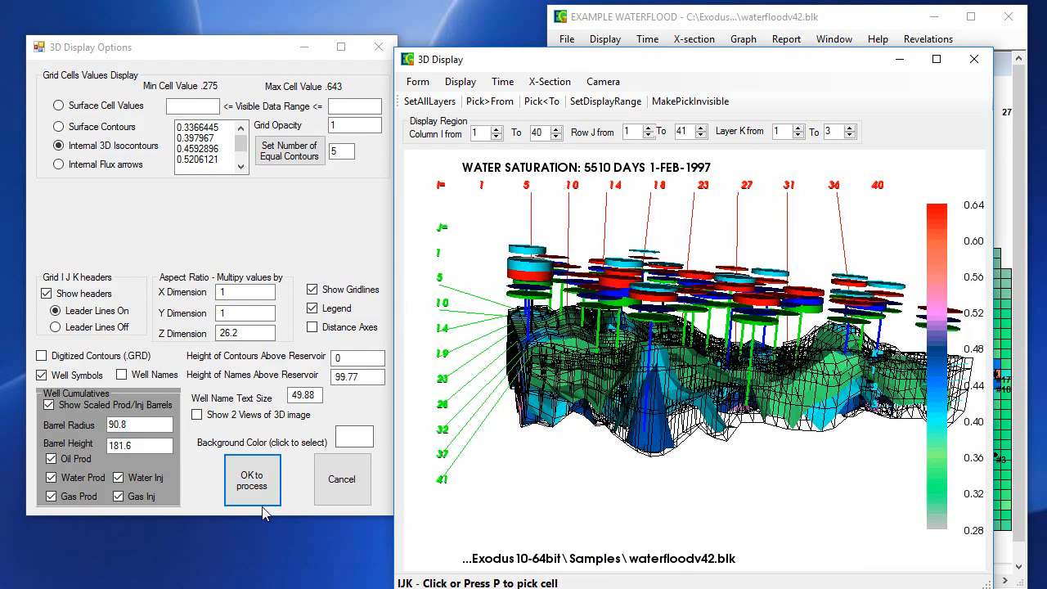
# Step: Set the well cumulatives' barrel radius to 40 and barrel height to 300, and apply the new sizes
pyautogui.moveTo(148, 424); pyautogui.dragTo(101, 434)
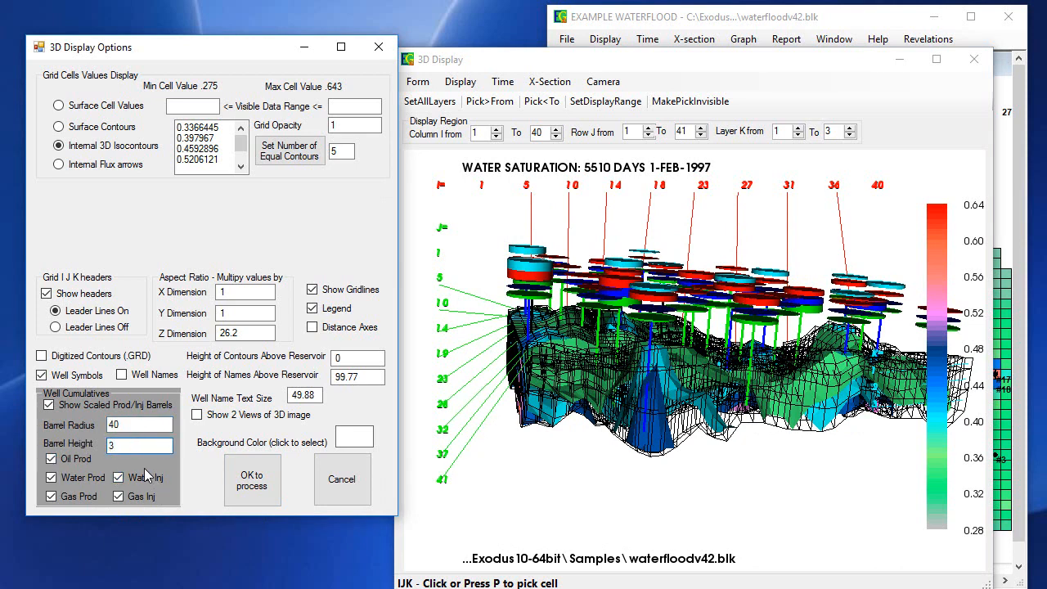
pyautogui.click(250, 481)
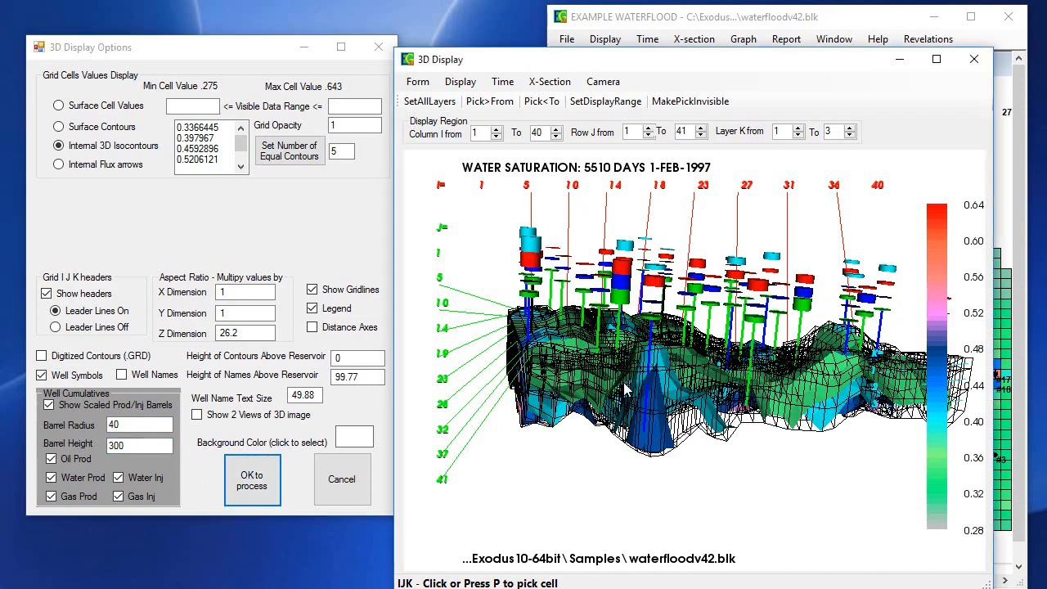
# Step: Animate the isocontours and well barrels through time from 1-APR-1985, move the Ignition window out of the way and rotate the model
pyautogui.click(503, 82)
pyautogui.click(538, 158)
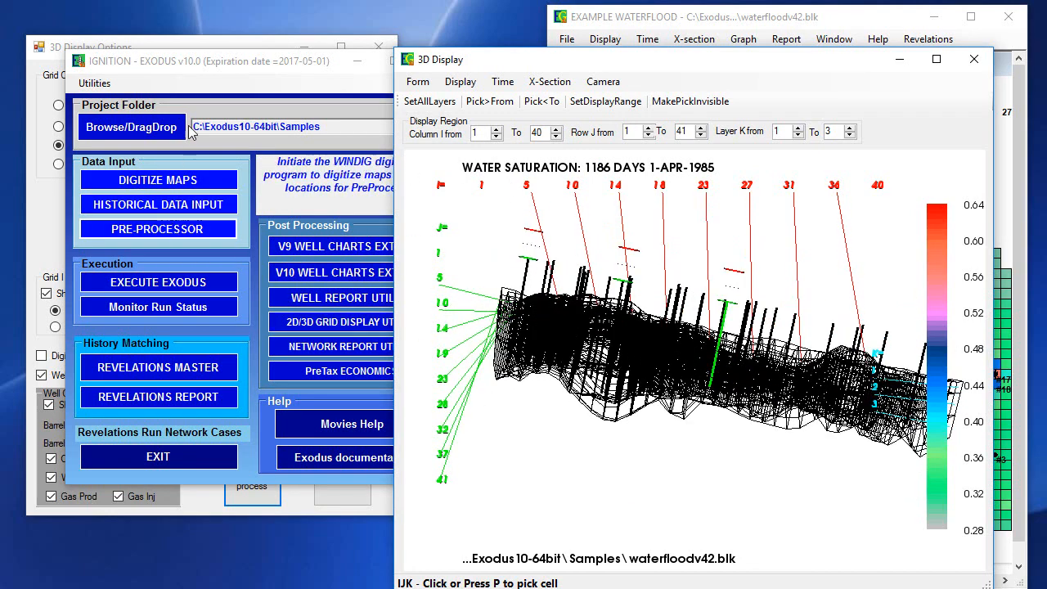
pyautogui.click(503, 82)
pyautogui.click(532, 171)
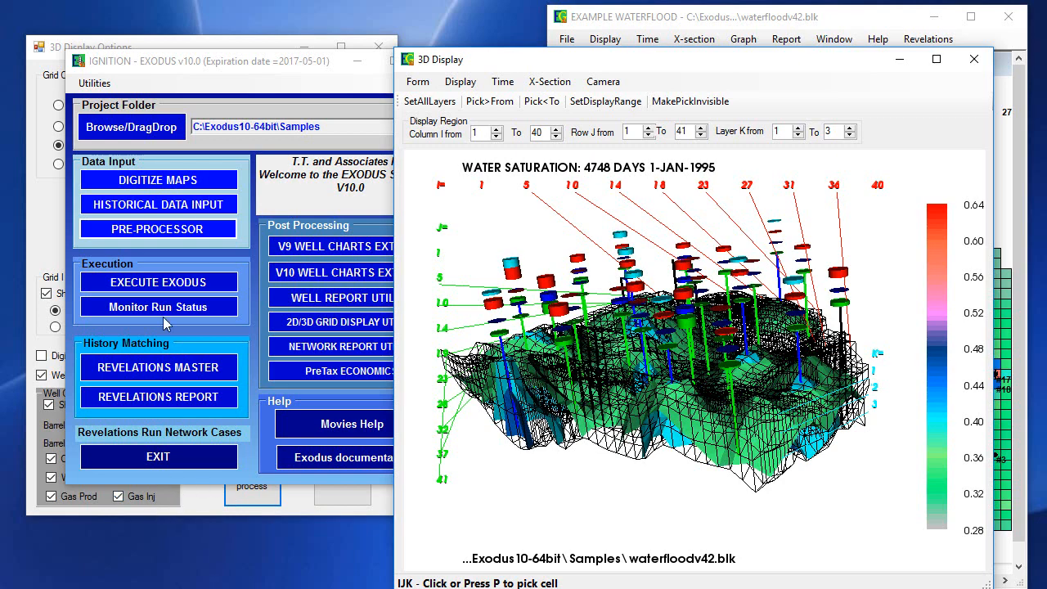
pyautogui.moveTo(190, 65); pyautogui.dragTo(59, 587)
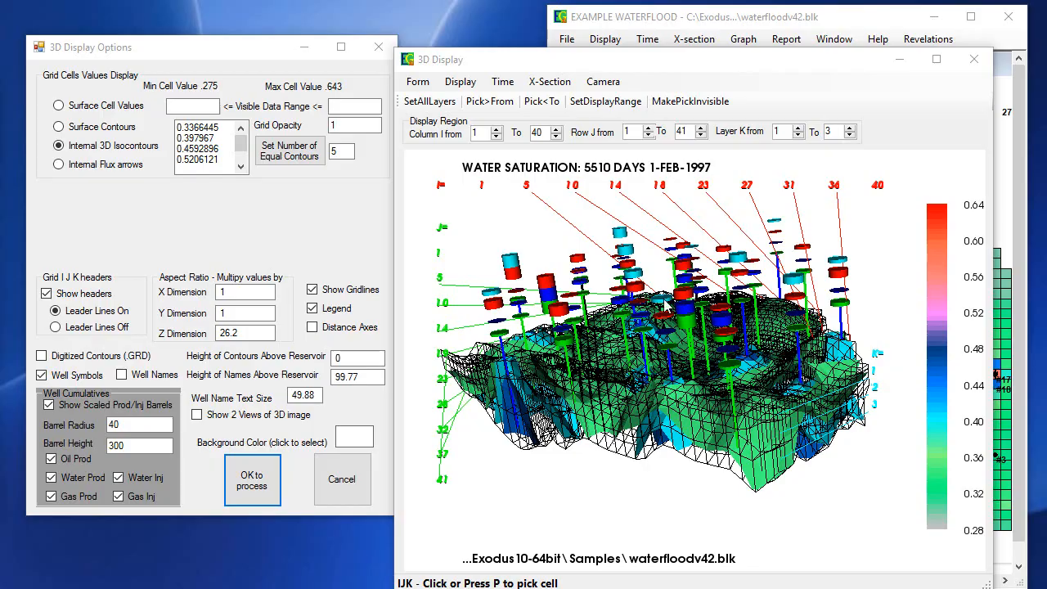
pyautogui.moveTo(666, 304); pyautogui.dragTo(737, 280)
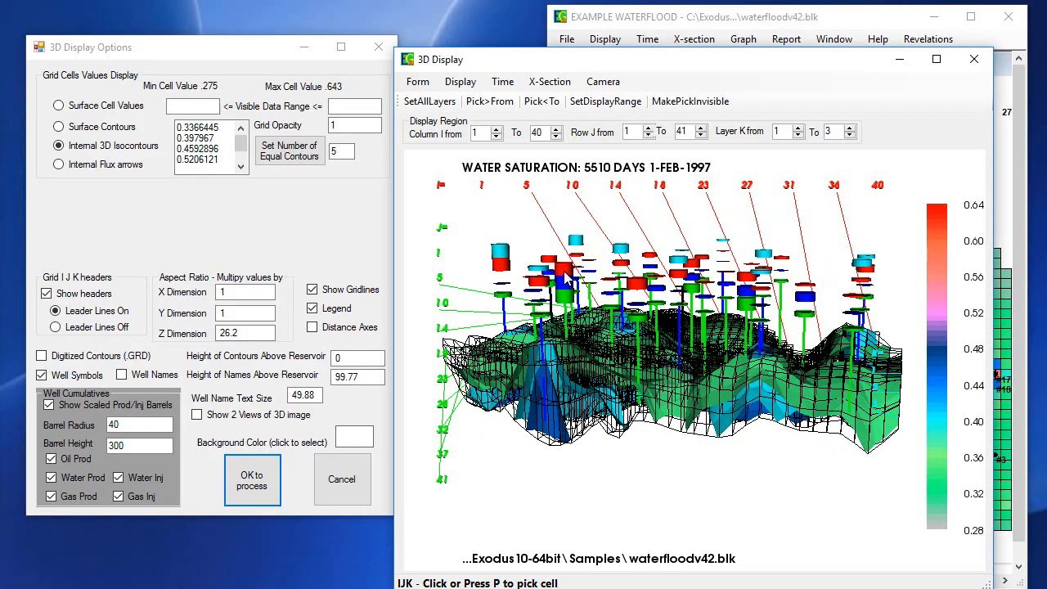
pyautogui.moveTo(618, 350); pyautogui.dragTo(676, 401)
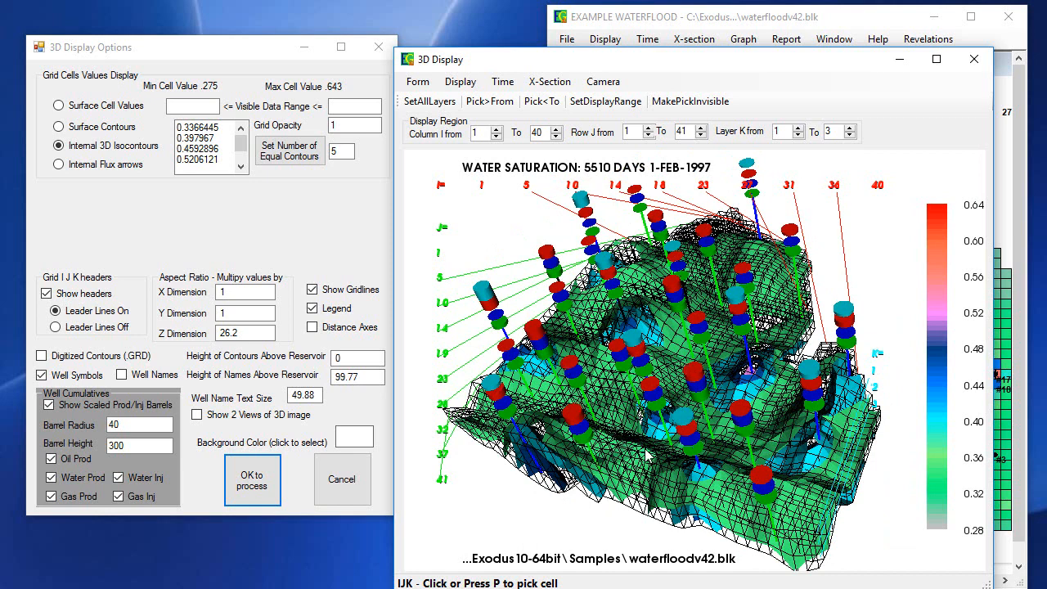
# Step: Show two views of the 3D image, widen the 3D Display window and rotate each view independently
pyautogui.click(198, 415)
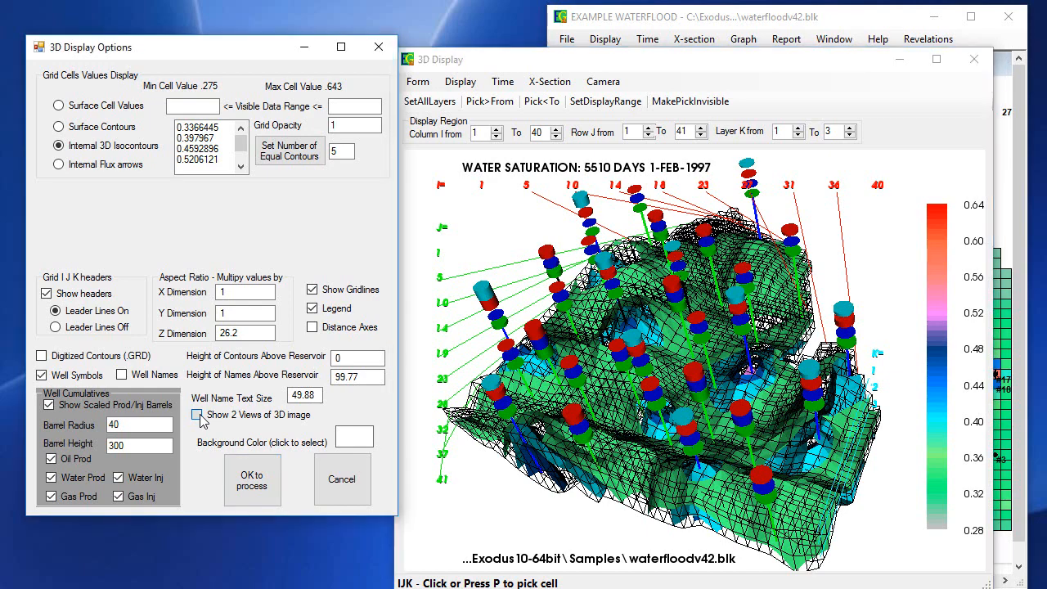
pyautogui.click(254, 485)
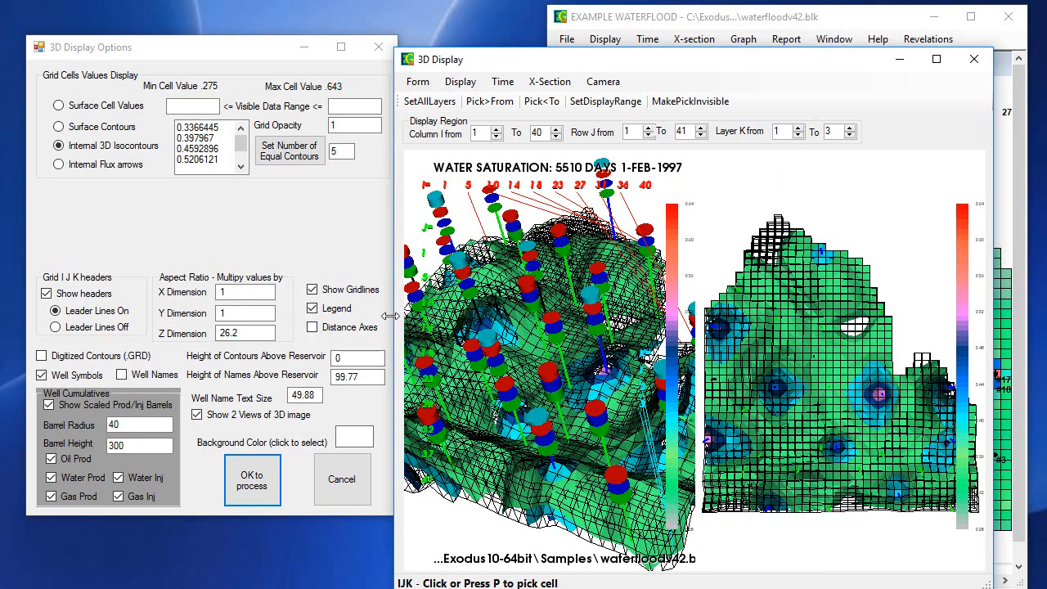
pyautogui.moveTo(390, 316); pyautogui.dragTo(284, 316)
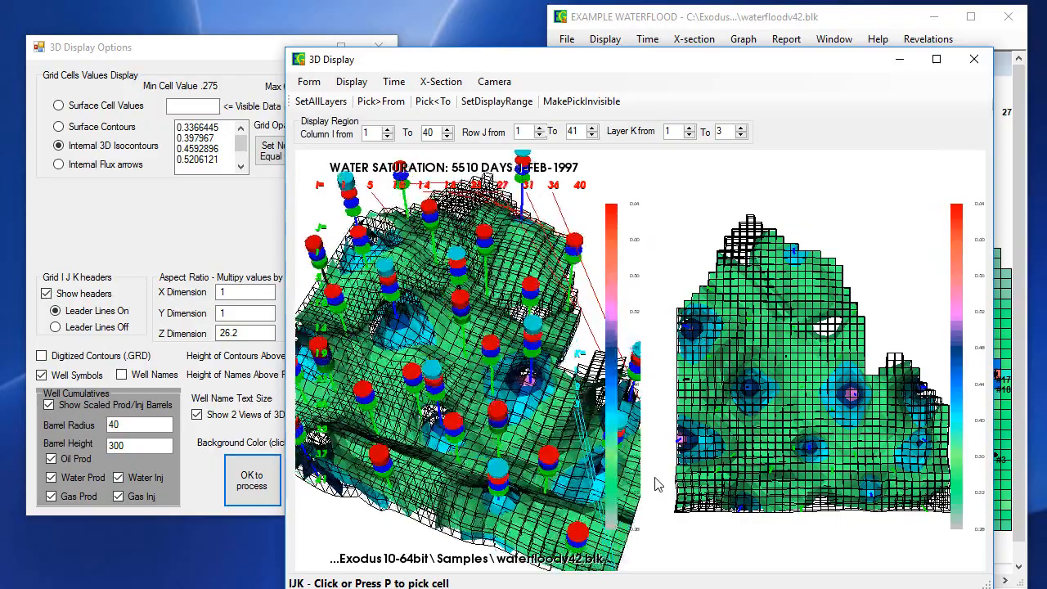
pyautogui.moveTo(658, 484); pyautogui.dragTo(939, 485)
pyautogui.moveTo(519, 411); pyautogui.dragTo(576, 420)
pyautogui.moveTo(803, 468); pyautogui.dragTo(656, 472)
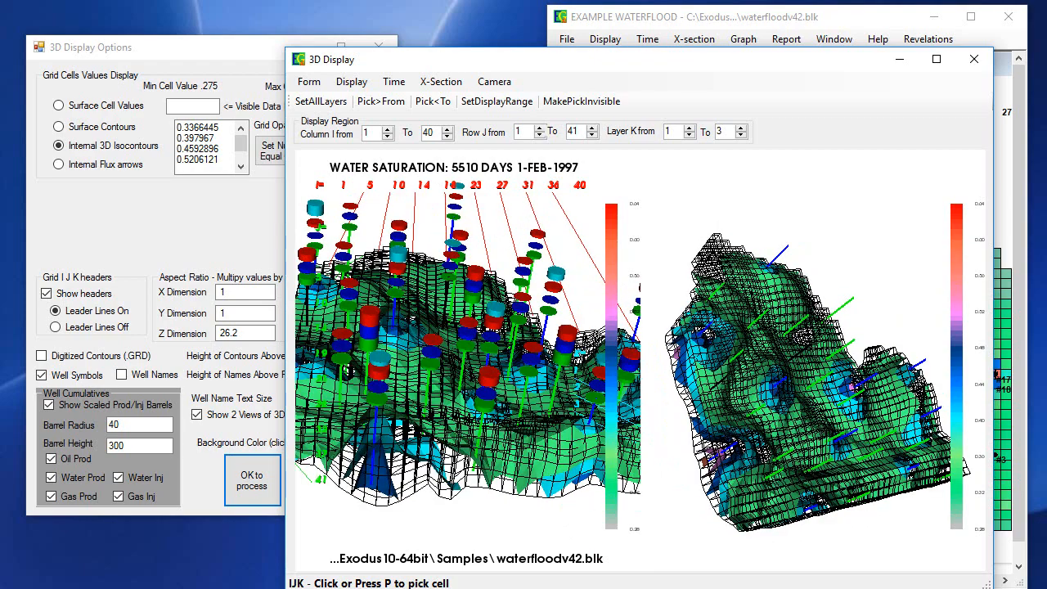
# Step: Switch the grid values display to surface cell values, apply it and rotate both views
pyautogui.click(90, 107)
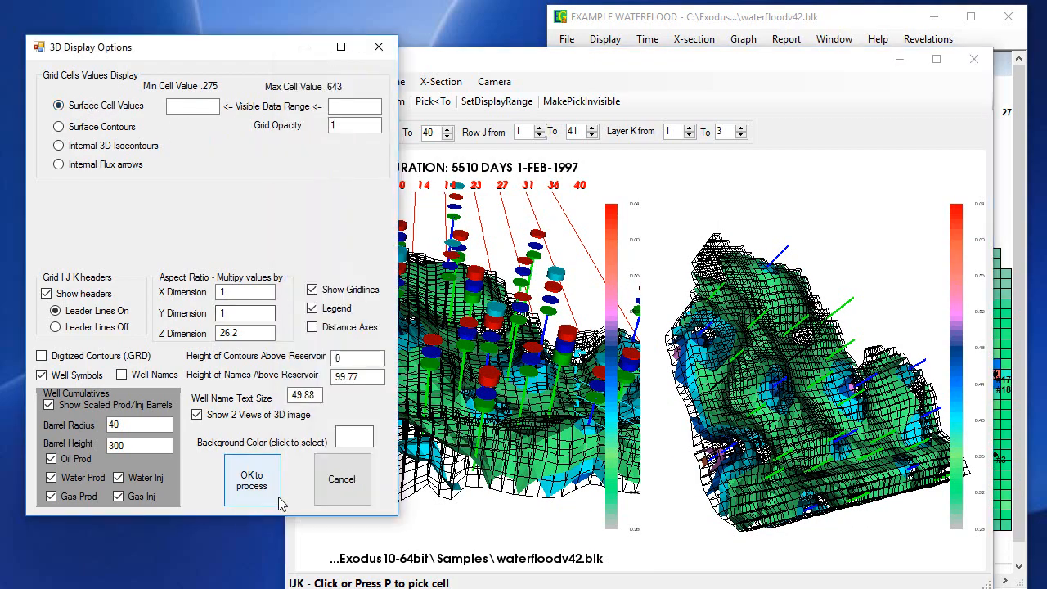
pyautogui.click(252, 483)
pyautogui.moveTo(507, 415); pyautogui.dragTo(610, 475)
pyautogui.moveTo(758, 453); pyautogui.dragTo(692, 425)
pyautogui.moveTo(504, 469); pyautogui.dragTo(439, 468)
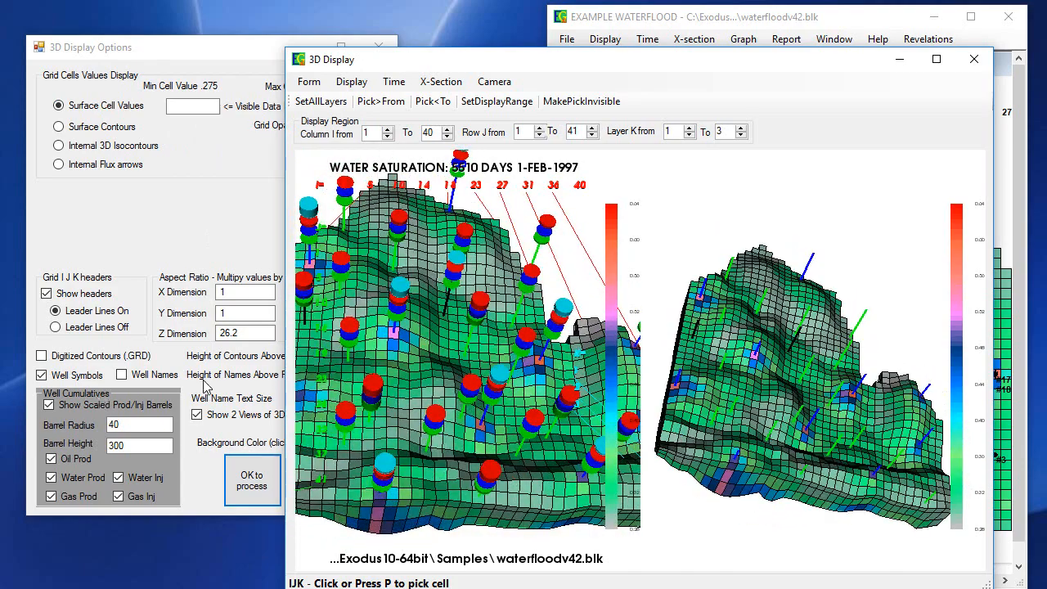
# Step: Hide the scaled production/injection barrels, apply it and rotate both views to inspect the model from above and below
pyautogui.click(49, 404)
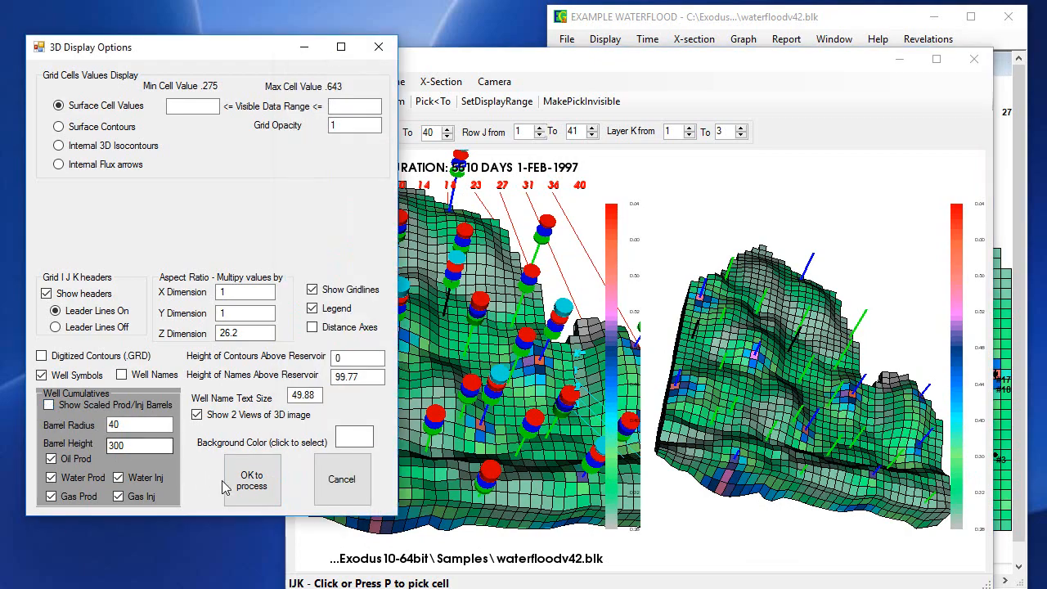
pyautogui.click(254, 481)
pyautogui.moveTo(599, 460); pyautogui.dragTo(523, 424)
pyautogui.moveTo(822, 375); pyautogui.dragTo(808, 357)
pyautogui.moveTo(507, 466); pyautogui.dragTo(587, 309)
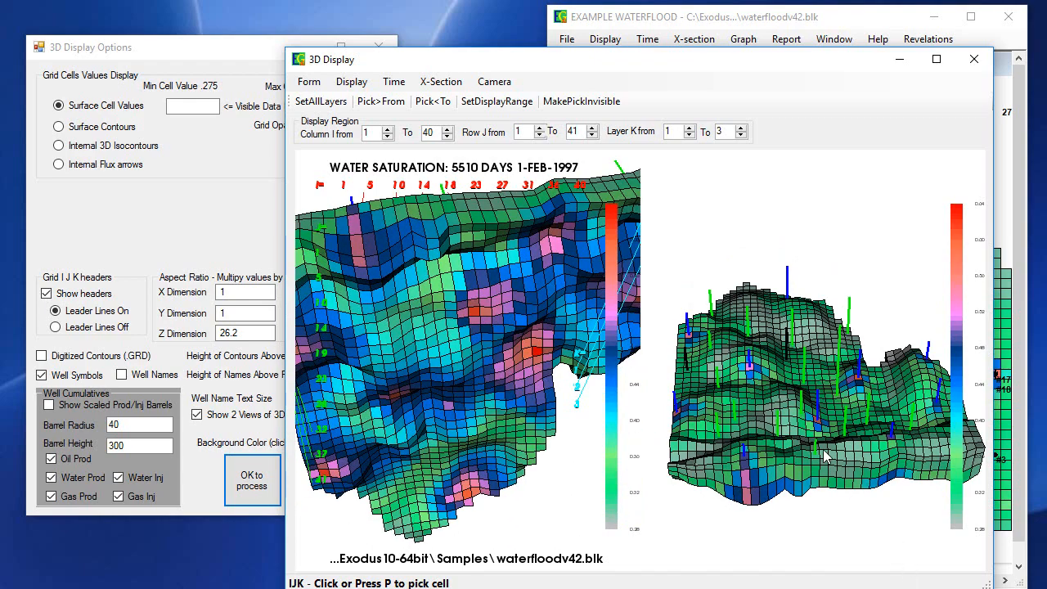
pyautogui.moveTo(824, 450); pyautogui.dragTo(829, 427)
pyautogui.moveTo(429, 325); pyautogui.dragTo(556, 472)
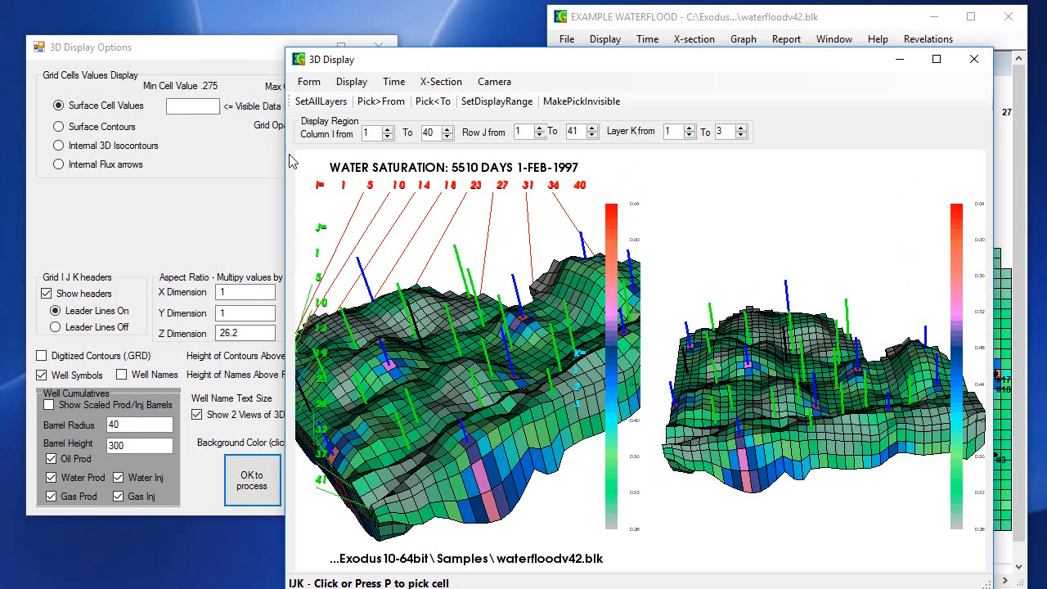